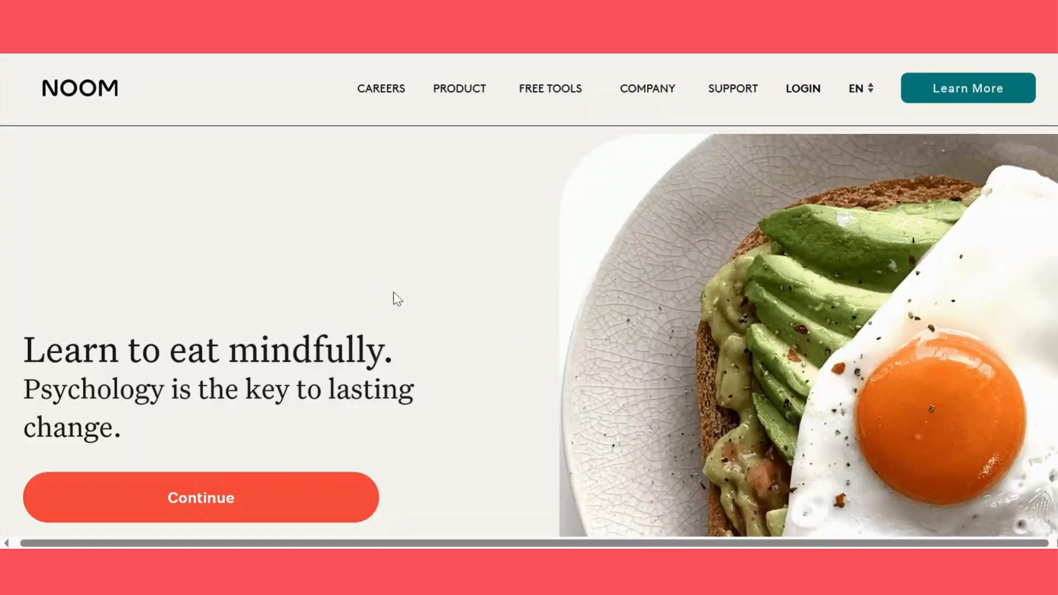
Step: Start the Noom quiz and choose "Lose 1-10 kg for good" as the weight loss goal
{"action": "scroll", "coordinate": [445, 324], "scroll_direction": "down", "scroll_amount": 2}
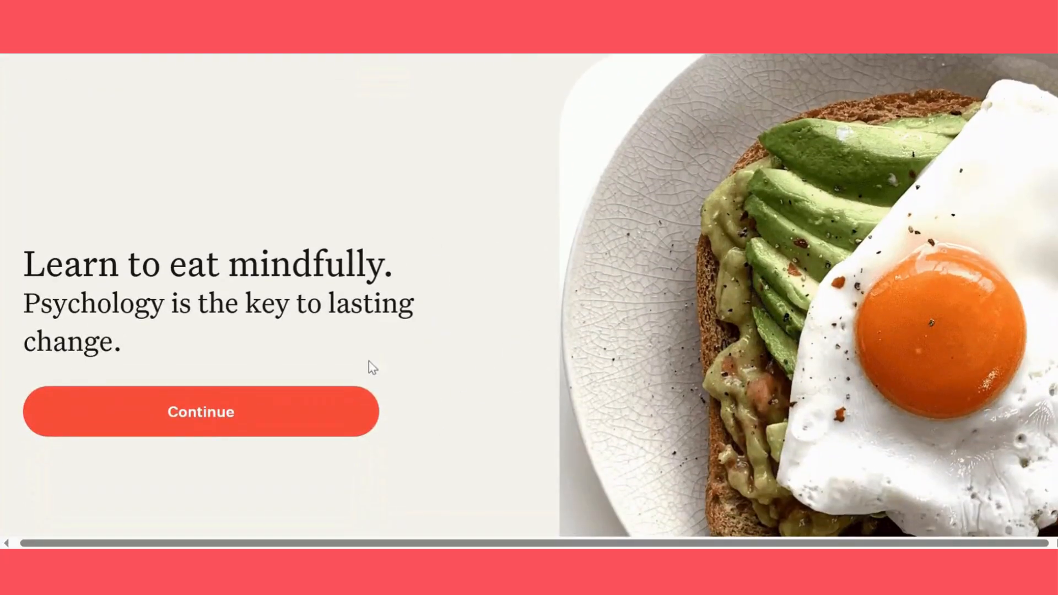
{"action": "left_click", "coordinate": [181, 419]}
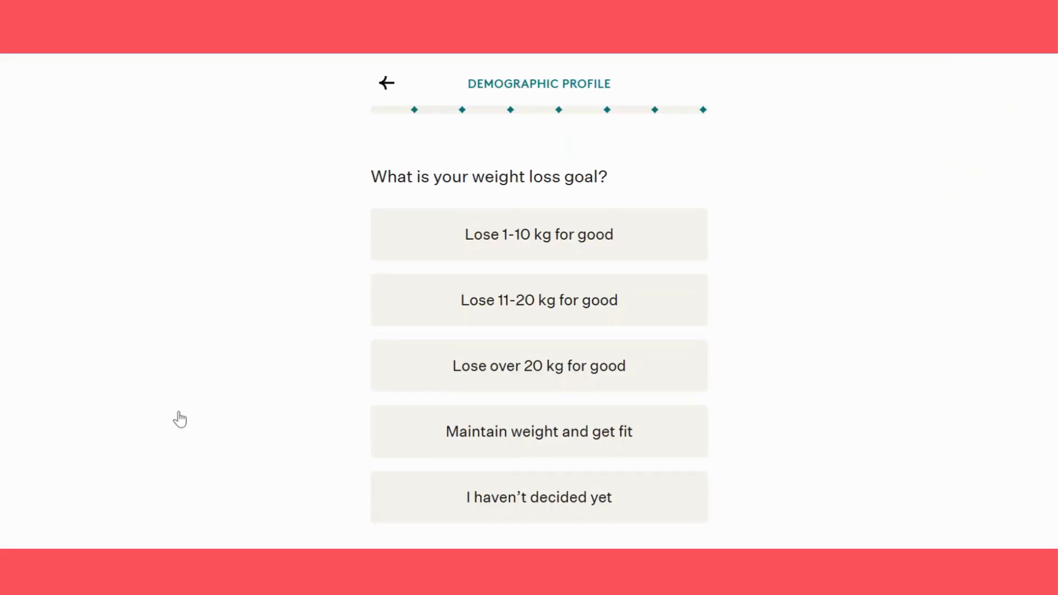
{"action": "left_click", "coordinate": [585, 250]}
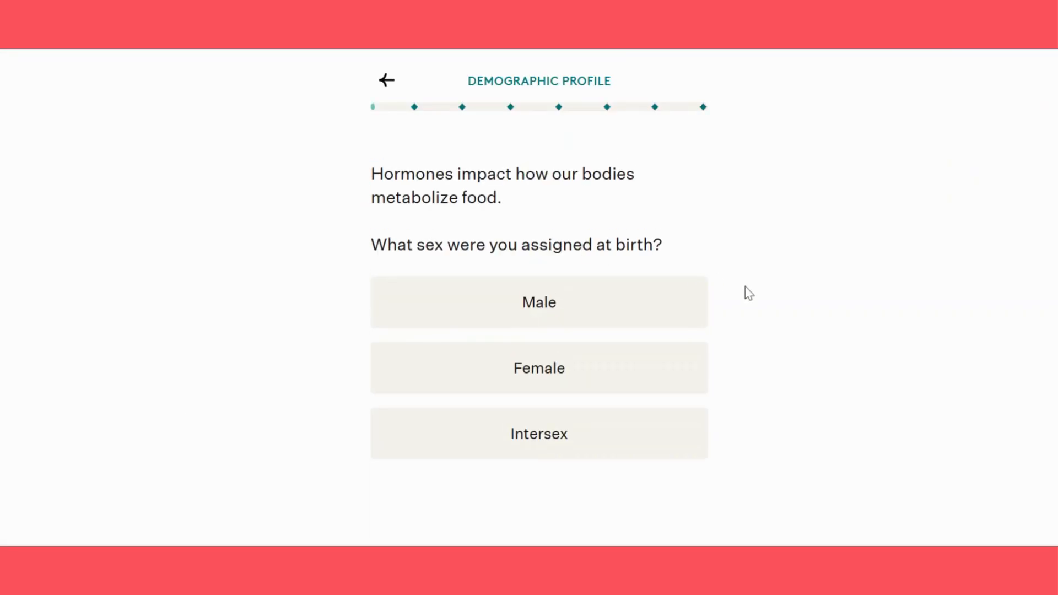
Step: Answer Male for the sex assigned at birth and Man for the gender identity
{"action": "left_click", "coordinate": [574, 317]}
{"action": "scroll", "coordinate": [775, 339], "scroll_direction": "down", "scroll_amount": 1}
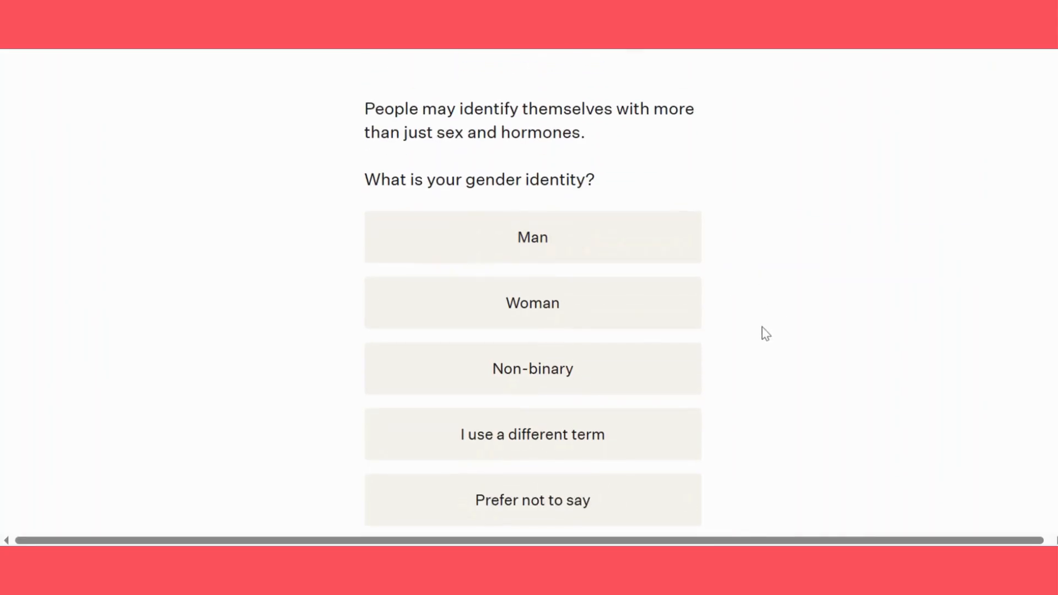
{"action": "left_click", "coordinate": [581, 250]}
{"action": "scroll", "coordinate": [754, 337], "scroll_direction": "down", "scroll_amount": 1}
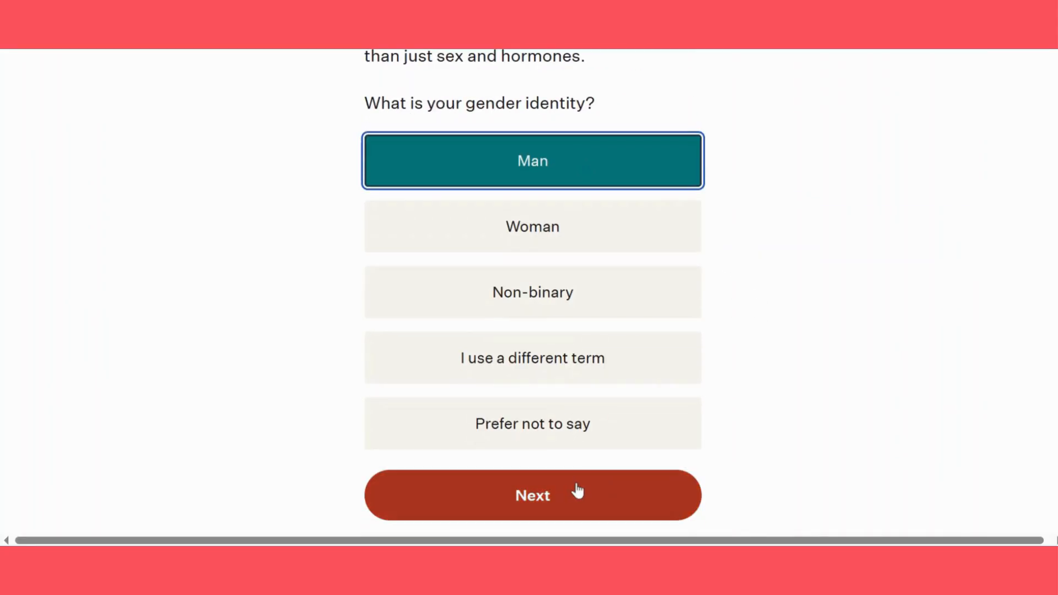
{"action": "left_click", "coordinate": [574, 492]}
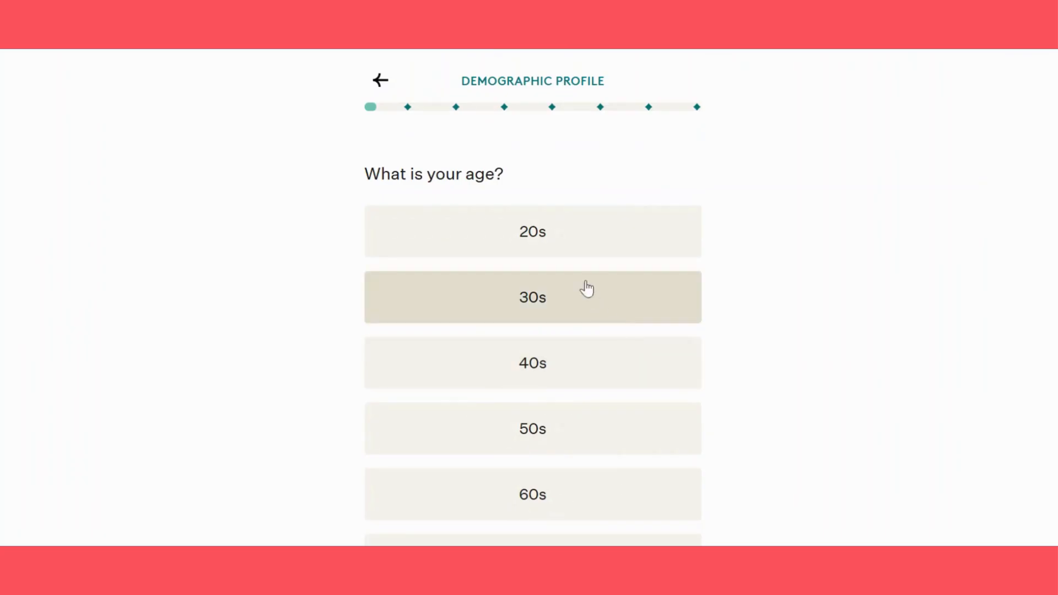
Step: Fill in the demographic profile with age 30s, height 170 cm and current weight 100 kg
{"action": "left_click", "coordinate": [525, 302]}
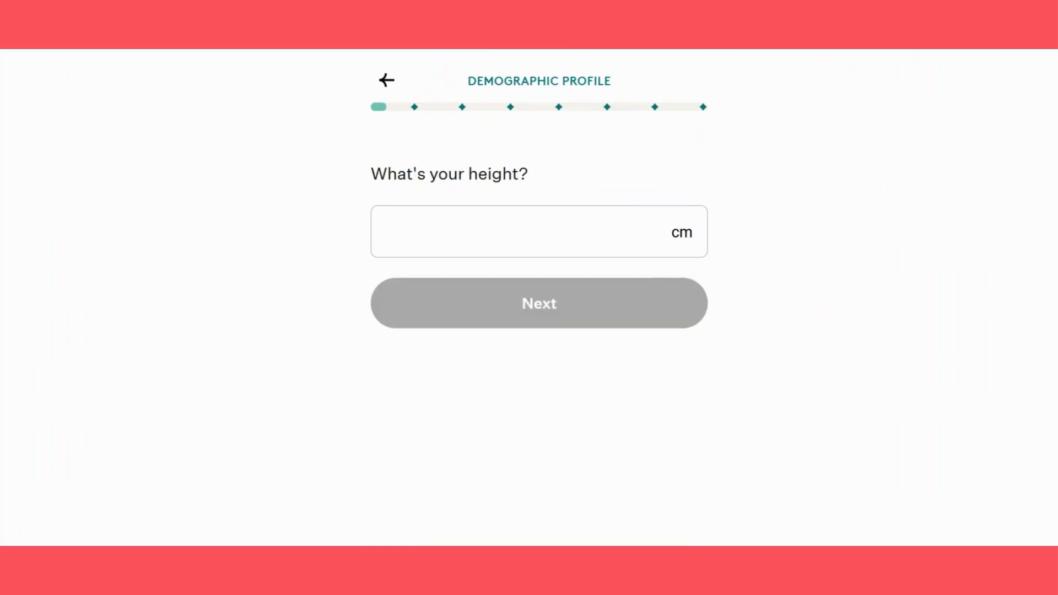
{"action": "type", "text": "170"}
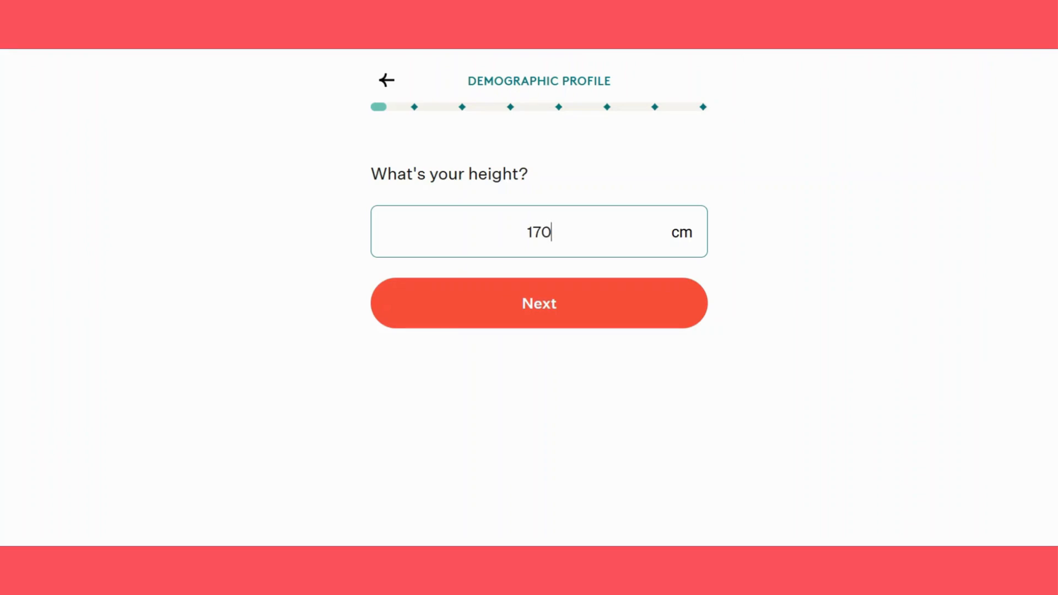
{"action": "left_click", "coordinate": [560, 312]}
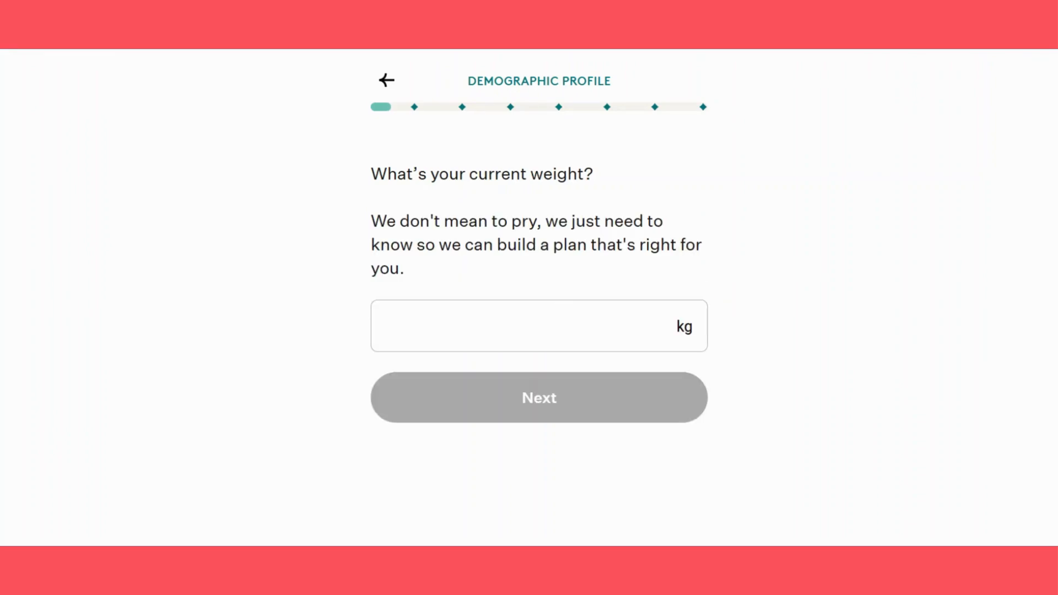
{"action": "left_click", "coordinate": [539, 327]}
{"action": "type", "text": "100"}
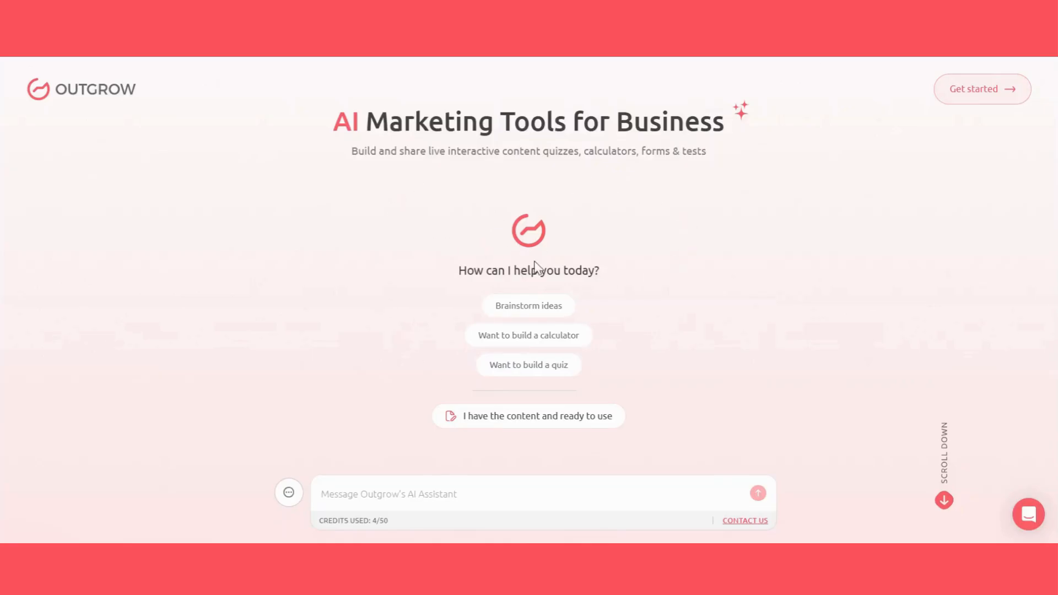
Step: In Outgrow, ask the AI assistant to create a personalized health and habit quiz based on fitness goals, eating habits, and lifestyle
{"action": "scroll", "coordinate": [664, 281], "scroll_direction": "down", "scroll_amount": 2}
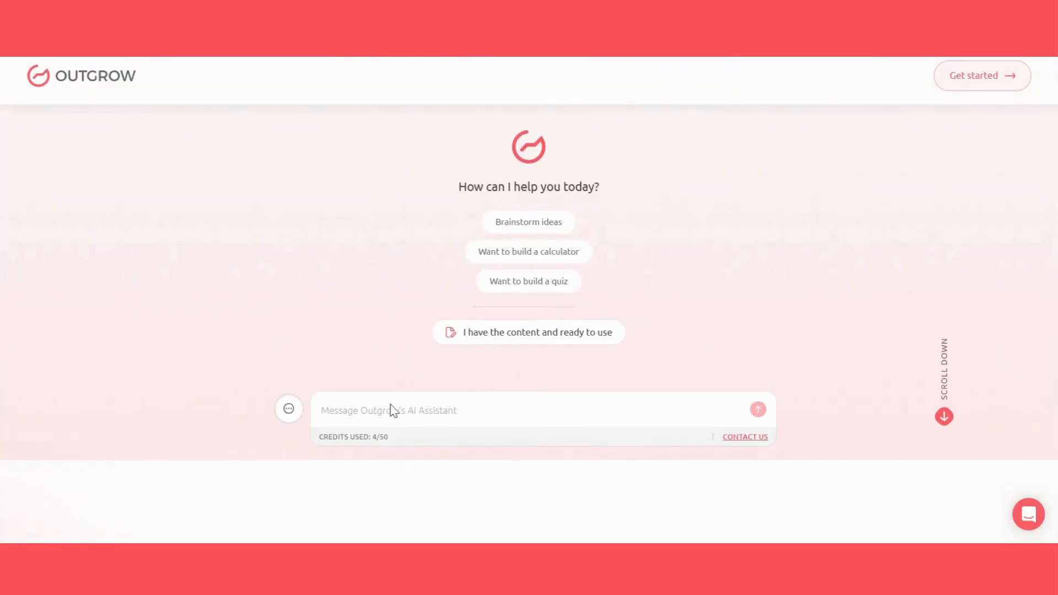
{"action": "type", "text": "Create a personalized health and habit quiz based on fitness goals, eating habits, and lifestyle."}
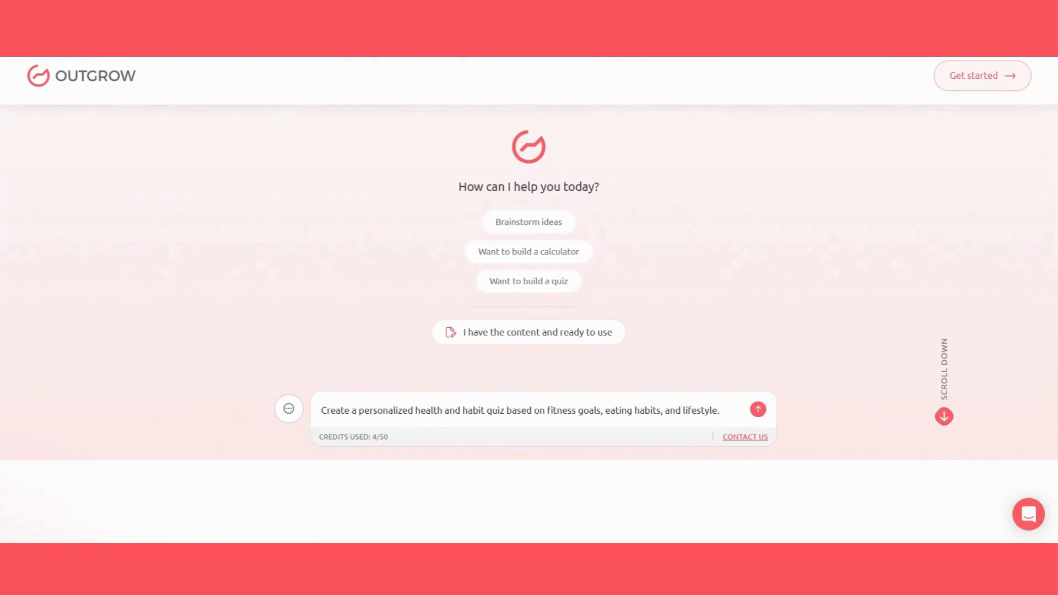
{"action": "key", "text": "Return"}
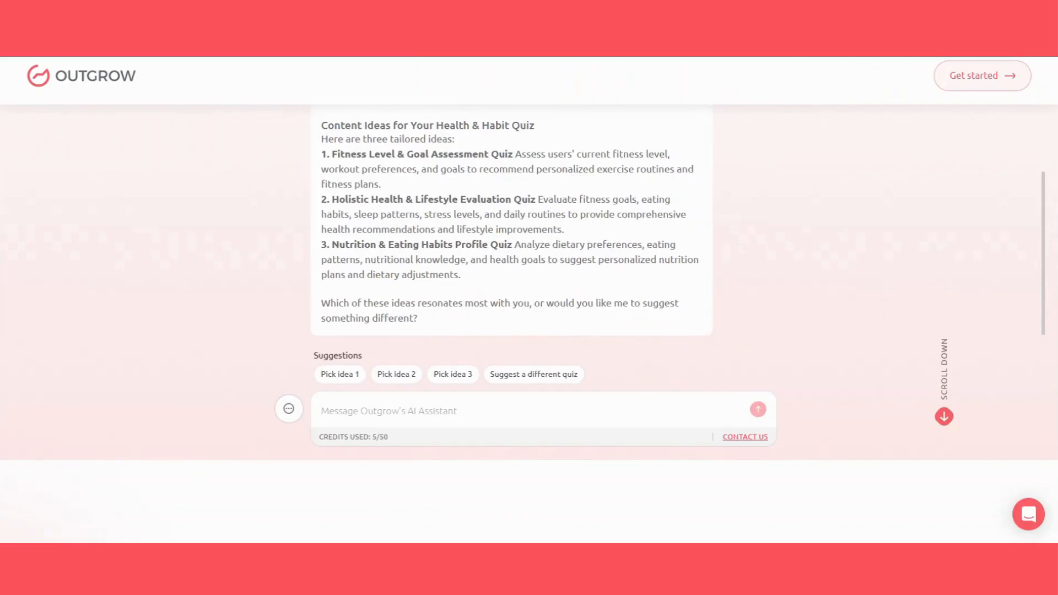
Step: Pick the first suggested quiz idea and continue through the assistant's proposed questions and outcomes
{"action": "left_click", "coordinate": [340, 376]}
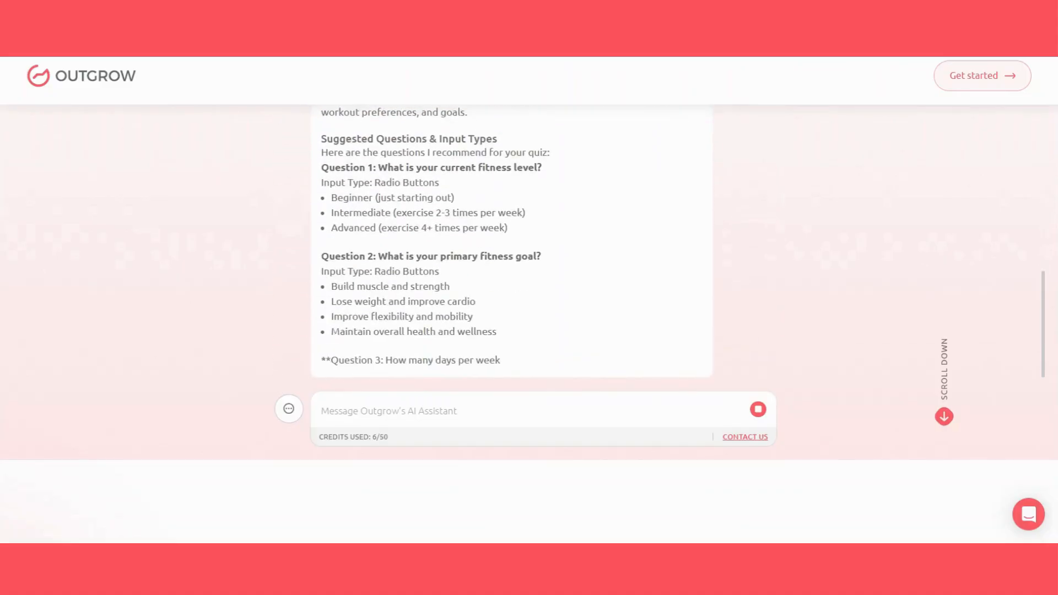
{"action": "left_click", "coordinate": [380, 377]}
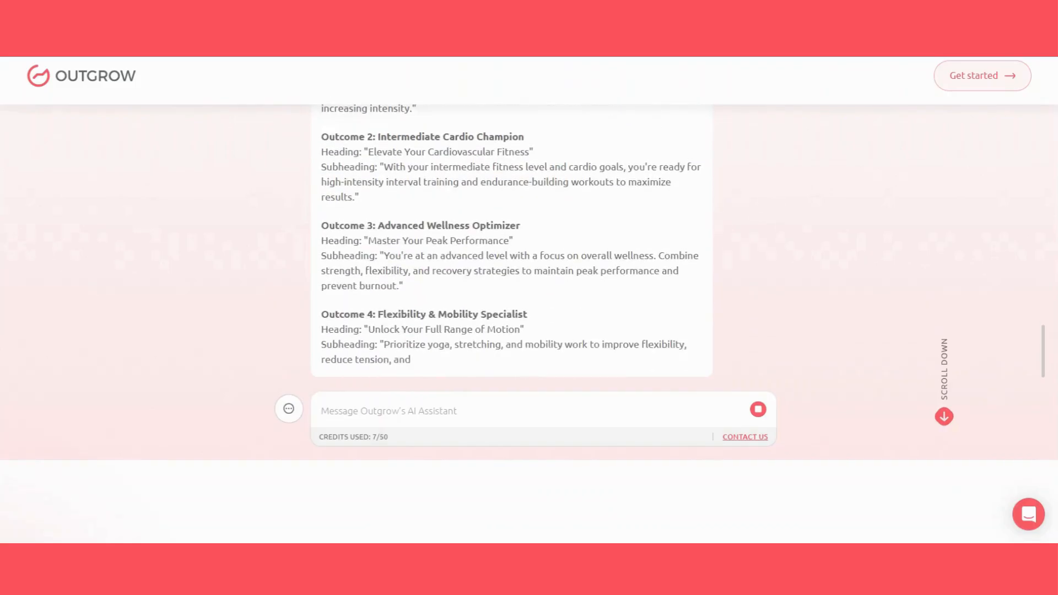
{"action": "left_click", "coordinate": [381, 376]}
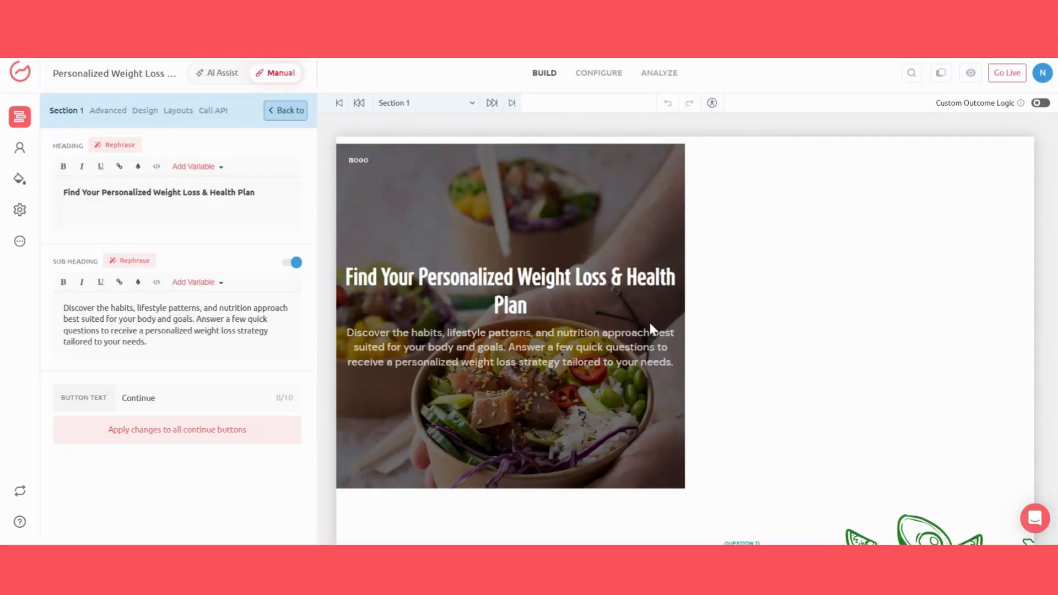
Step: Review the weight loss quiz's questions in the preview and Section 1's heading, subheading and button text
{"action": "scroll", "coordinate": [859, 330], "scroll_direction": "down", "scroll_amount": 8}
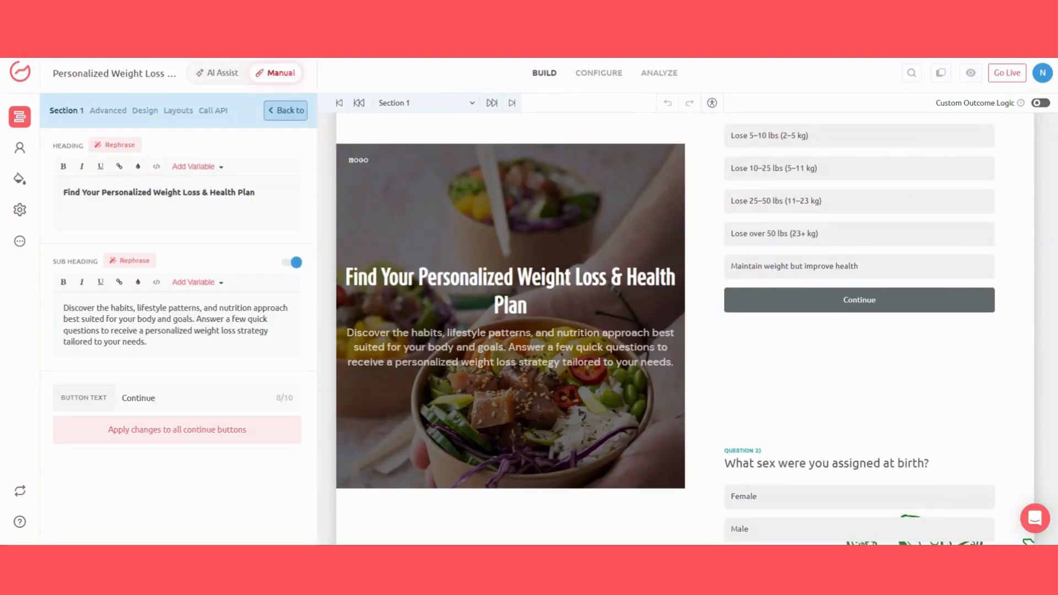
{"action": "scroll", "coordinate": [860, 331], "scroll_direction": "down", "scroll_amount": 2}
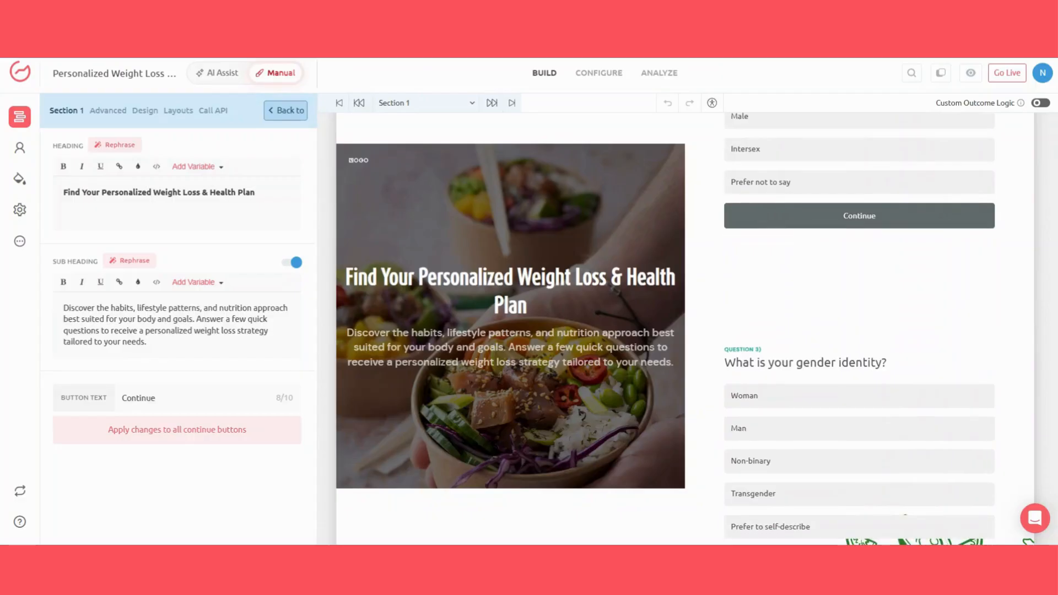
{"action": "scroll", "coordinate": [860, 331], "scroll_direction": "up", "scroll_amount": 14}
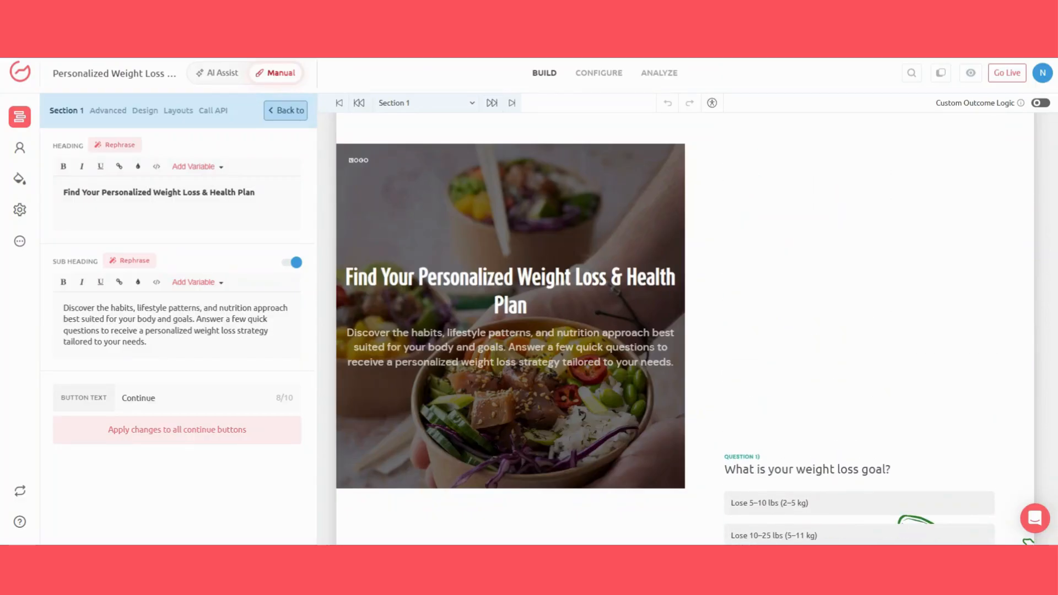
{"action": "left_click", "coordinate": [177, 199]}
{"action": "key", "text": "ctrl+a"}
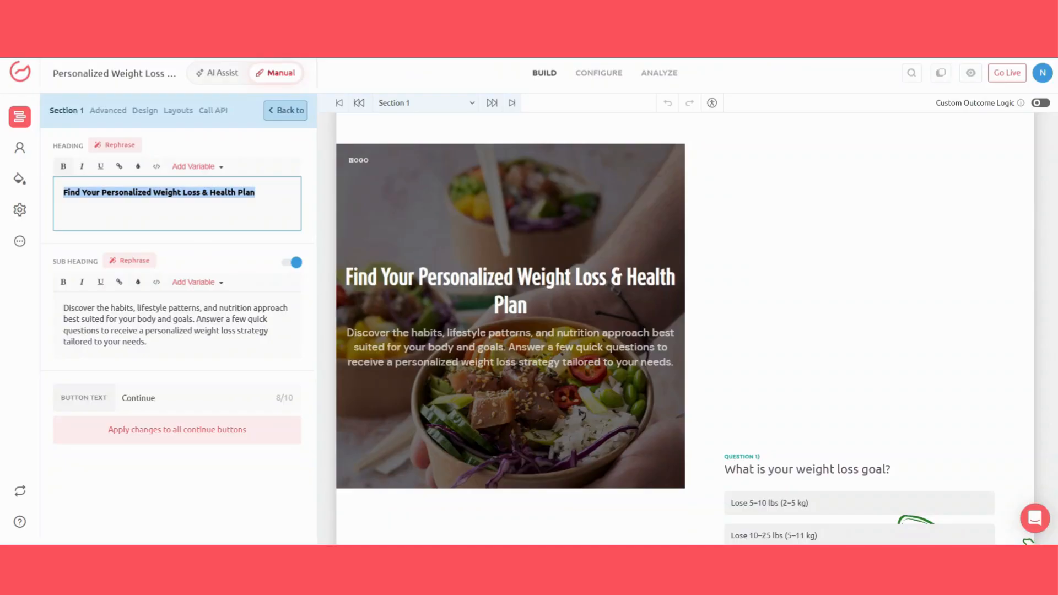
{"action": "left_click", "coordinate": [166, 320]}
{"action": "key", "text": "ctrl+a"}
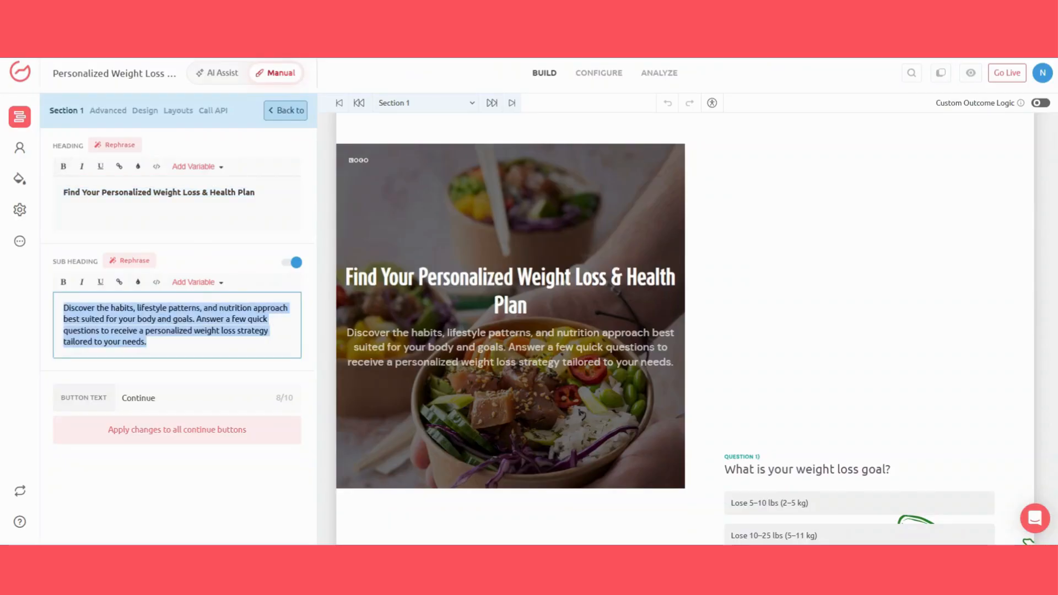
{"action": "left_click", "coordinate": [177, 398]}
{"action": "key", "text": "ctrl+a"}
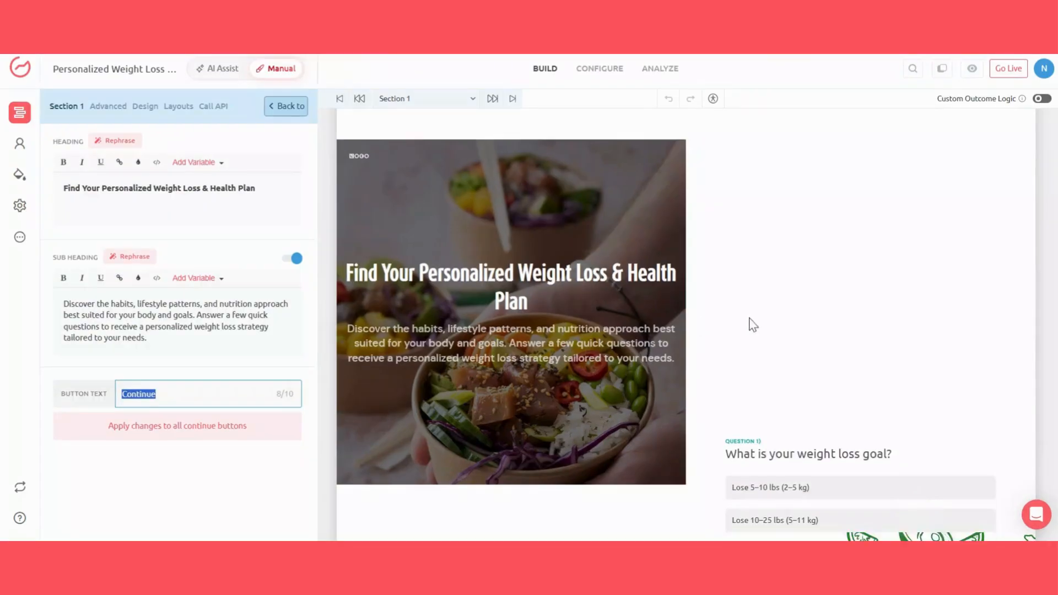
Step: Open the weight loss goal question for editing
{"action": "scroll", "coordinate": [752, 323], "scroll_direction": "down", "scroll_amount": 10}
{"action": "scroll", "coordinate": [753, 326], "scroll_direction": "down", "scroll_amount": 6}
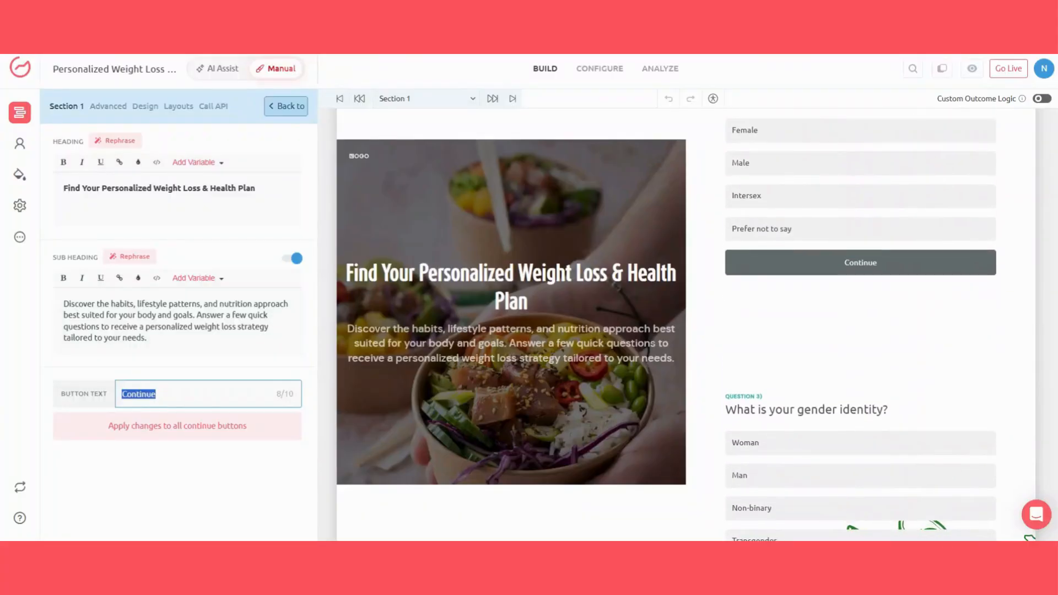
{"action": "left_click", "coordinate": [794, 244]}
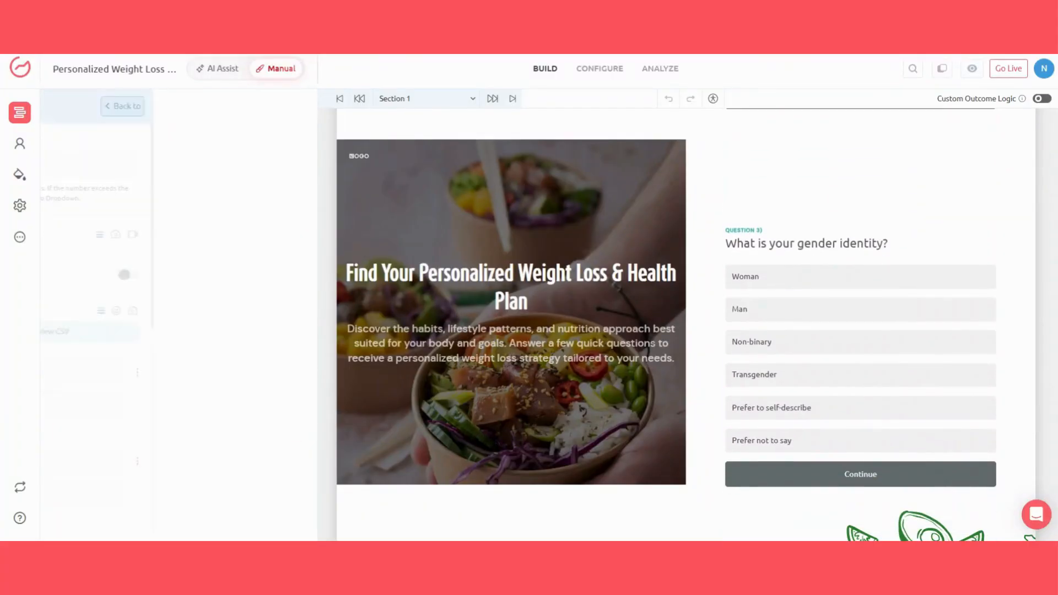
{"action": "key", "text": "ctrl+a"}
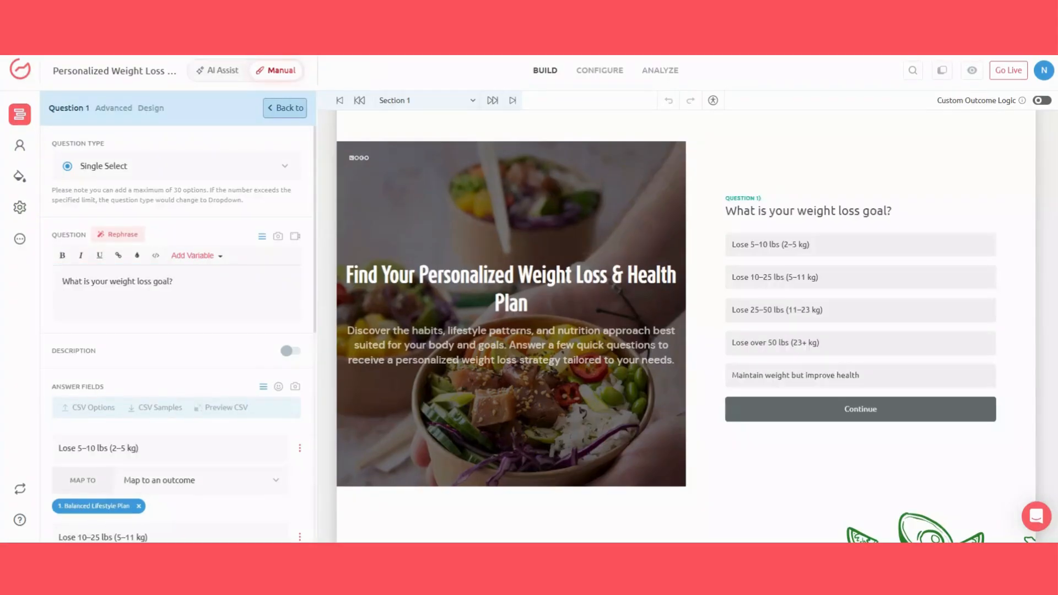
Step: Check the outcomes mapped to the 5–10, 10–25 and 25–50 lbs answers of the weight loss goal question
{"action": "scroll", "coordinate": [191, 336], "scroll_direction": "down", "scroll_amount": 3}
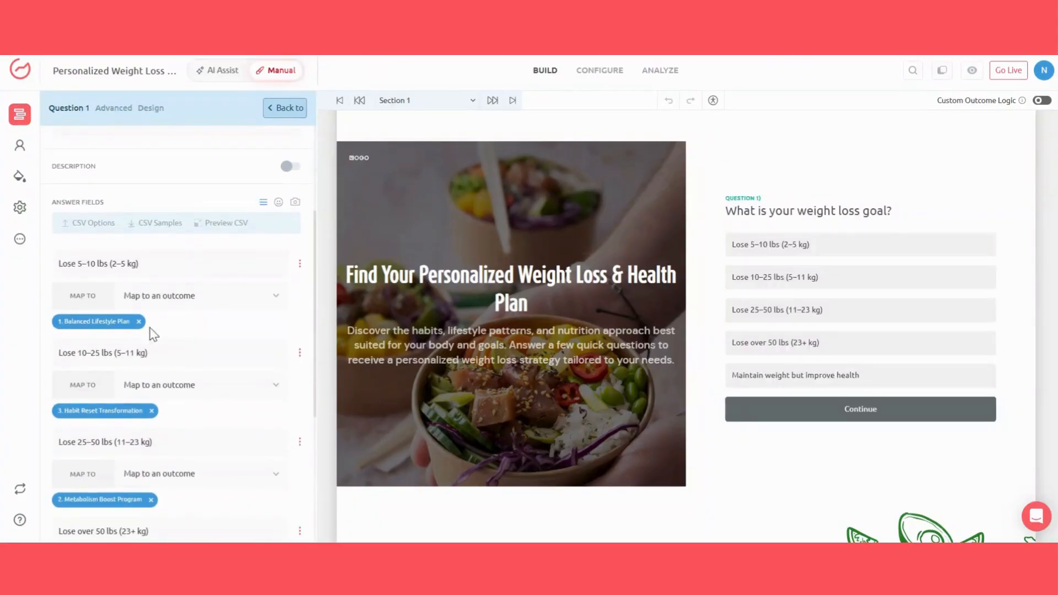
{"action": "left_click", "coordinate": [177, 297]}
{"action": "left_click", "coordinate": [62, 413]}
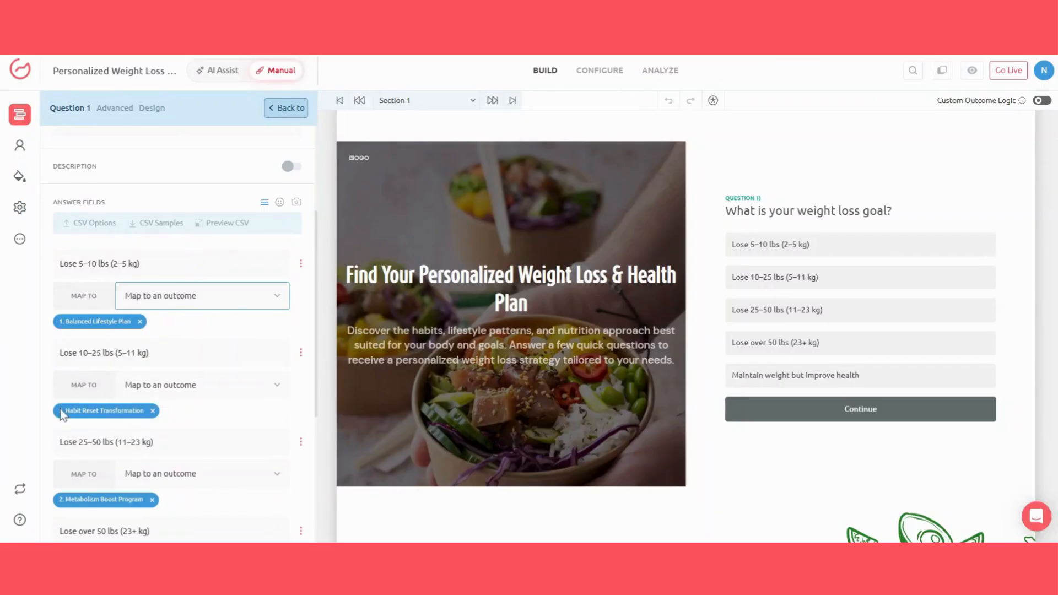
{"action": "left_click", "coordinate": [222, 396]}
{"action": "left_click", "coordinate": [83, 442]}
{"action": "scroll", "coordinate": [83, 442], "scroll_direction": "down", "scroll_amount": 1}
{"action": "scroll", "coordinate": [208, 373], "scroll_direction": "down", "scroll_amount": 1}
{"action": "left_click", "coordinate": [216, 369]}
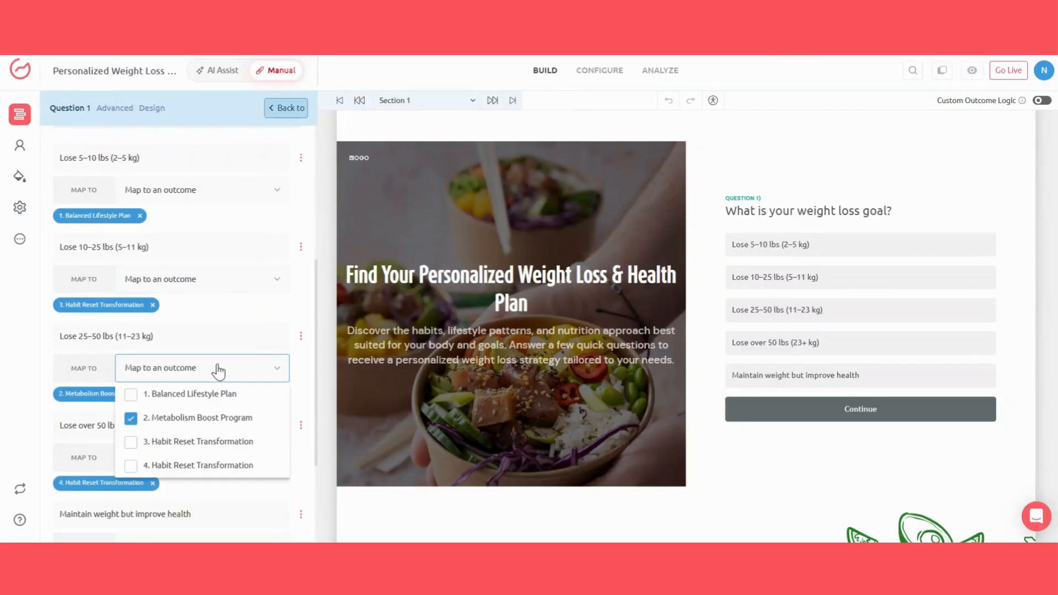
{"action": "left_click", "coordinate": [206, 380]}
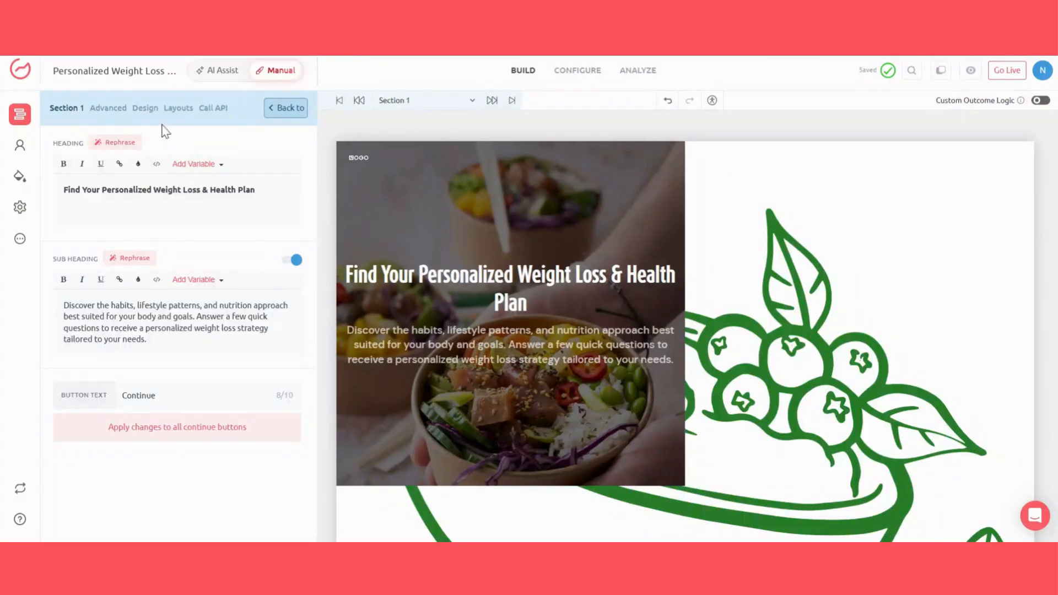
Step: In Section 1's design settings, make the background image fixed on scroll
{"action": "left_click", "coordinate": [147, 110]}
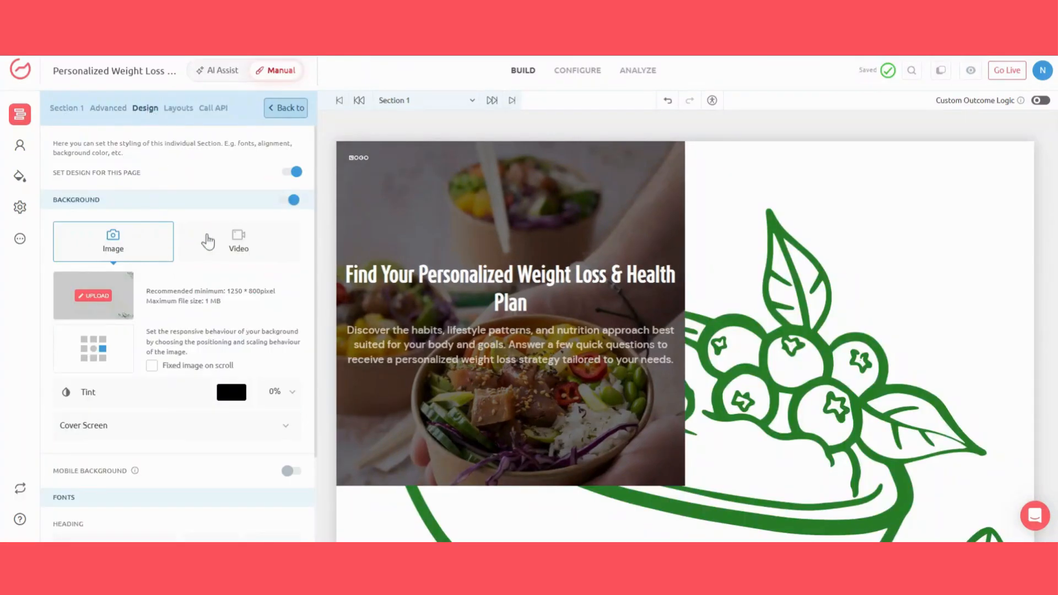
{"action": "scroll", "coordinate": [211, 252], "scroll_direction": "down", "scroll_amount": 2}
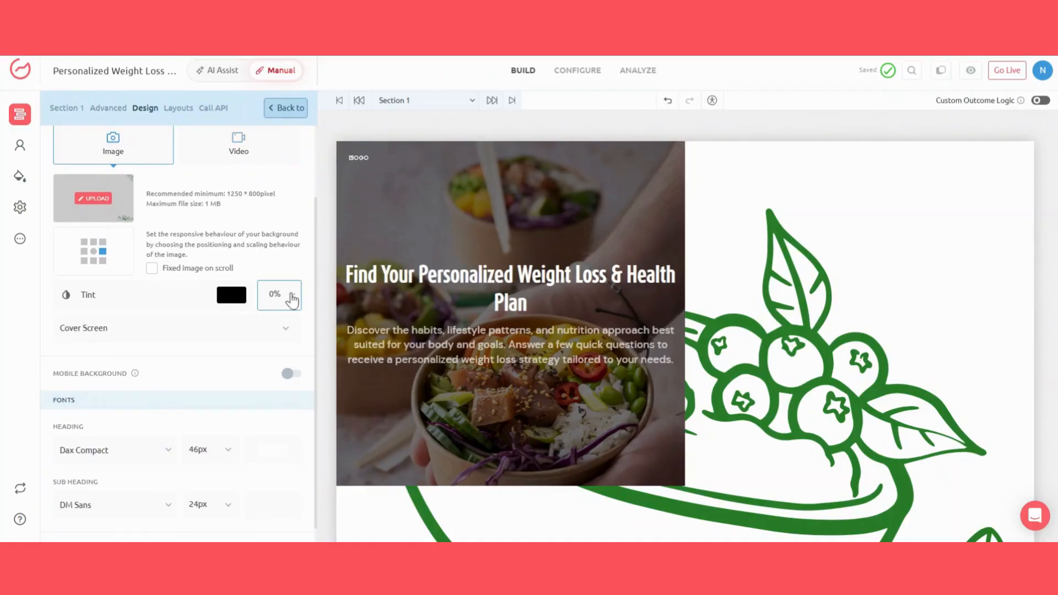
{"action": "left_click", "coordinate": [289, 294]}
{"action": "mouse_move", "coordinate": [206, 331]}
{"action": "left_mouse_down"}
{"action": "mouse_move", "coordinate": [241, 332]}
{"action": "mouse_move", "coordinate": [201, 327]}
{"action": "left_mouse_up"}
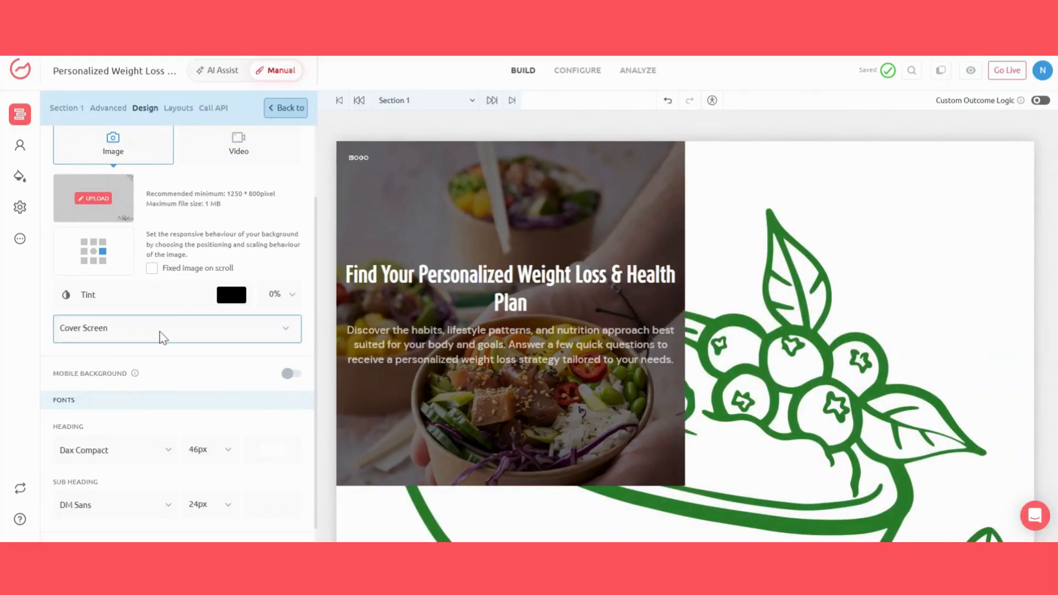
{"action": "left_click", "coordinate": [152, 268]}
{"action": "scroll", "coordinate": [177, 371], "scroll_direction": "down", "scroll_amount": 1}
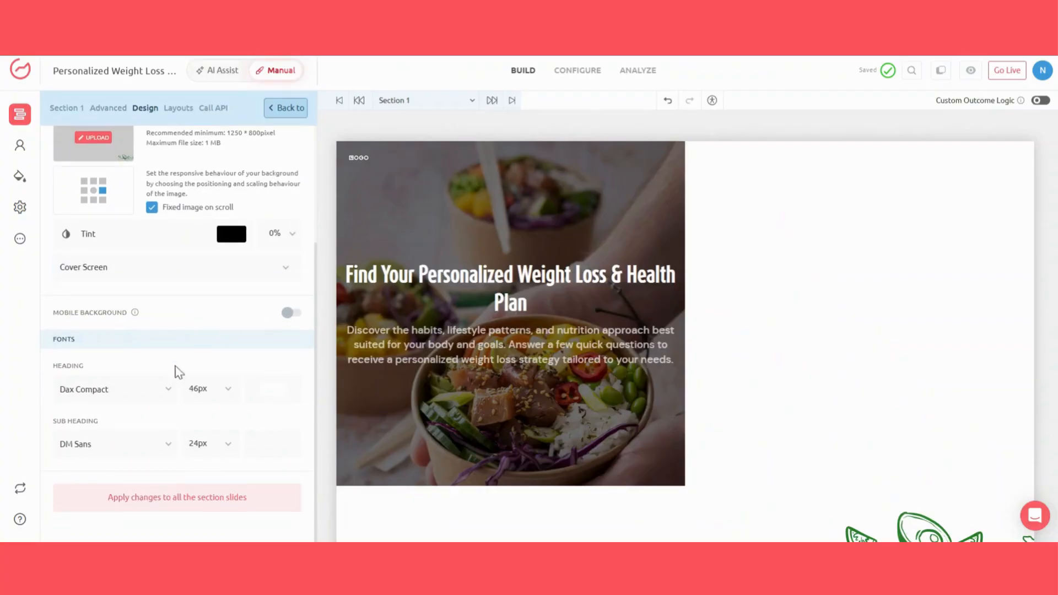
Step: Look at Section 1's heading font and colour settings and its subheading font setting
{"action": "left_click", "coordinate": [133, 393]}
{"action": "left_click", "coordinate": [271, 390]}
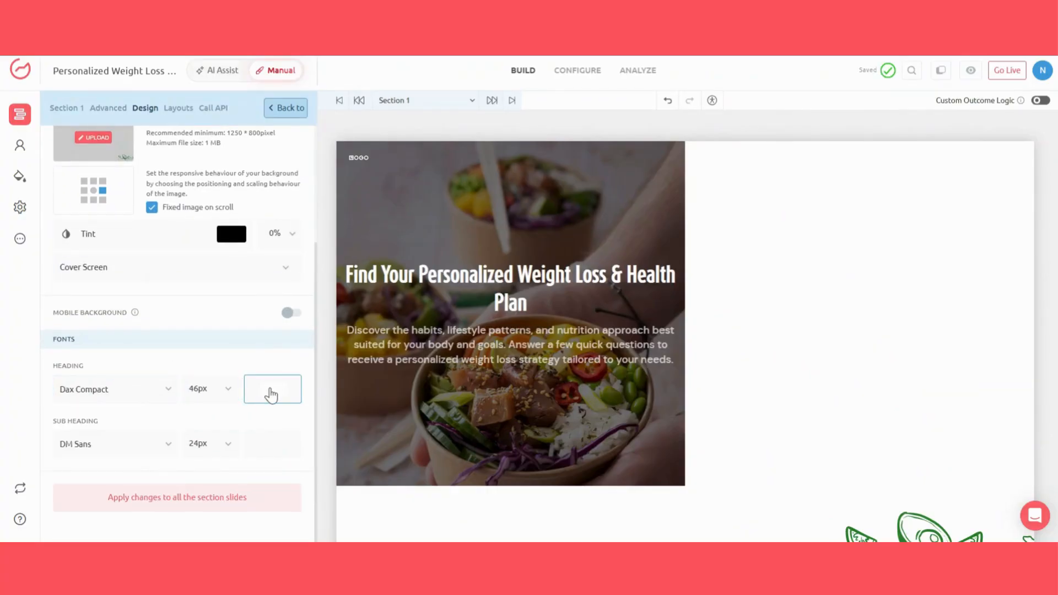
{"action": "left_click", "coordinate": [108, 455]}
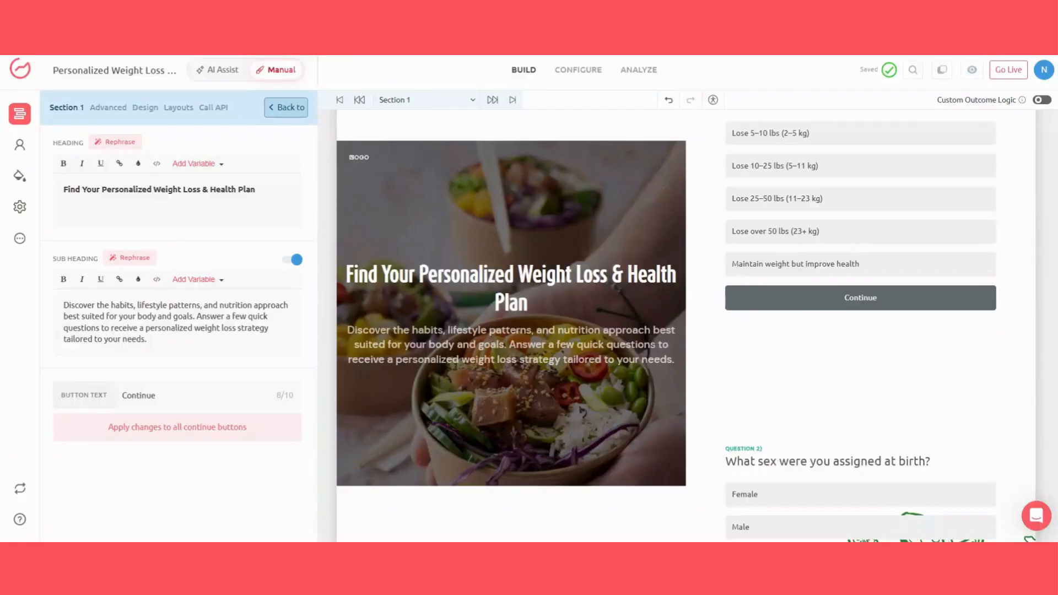
Step: Set the logo size to 56% in the overall design and check the logo alignment and colour options
{"action": "left_click", "coordinate": [19, 176]}
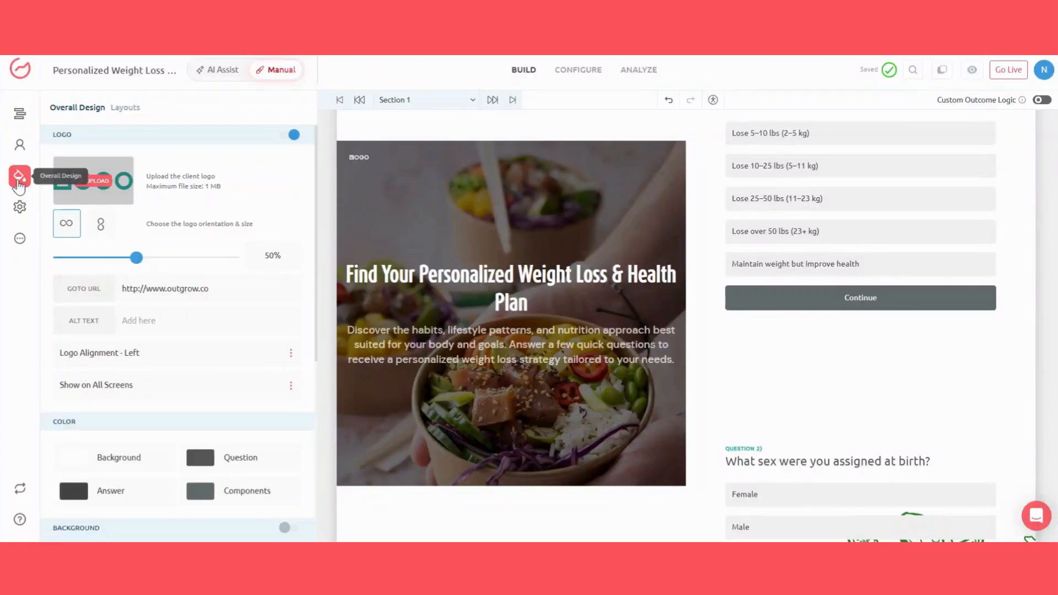
{"action": "mouse_move", "coordinate": [136, 257]}
{"action": "left_mouse_down"}
{"action": "mouse_move", "coordinate": [159, 258]}
{"action": "mouse_move", "coordinate": [147, 258]}
{"action": "left_mouse_up"}
{"action": "left_click", "coordinate": [151, 359]}
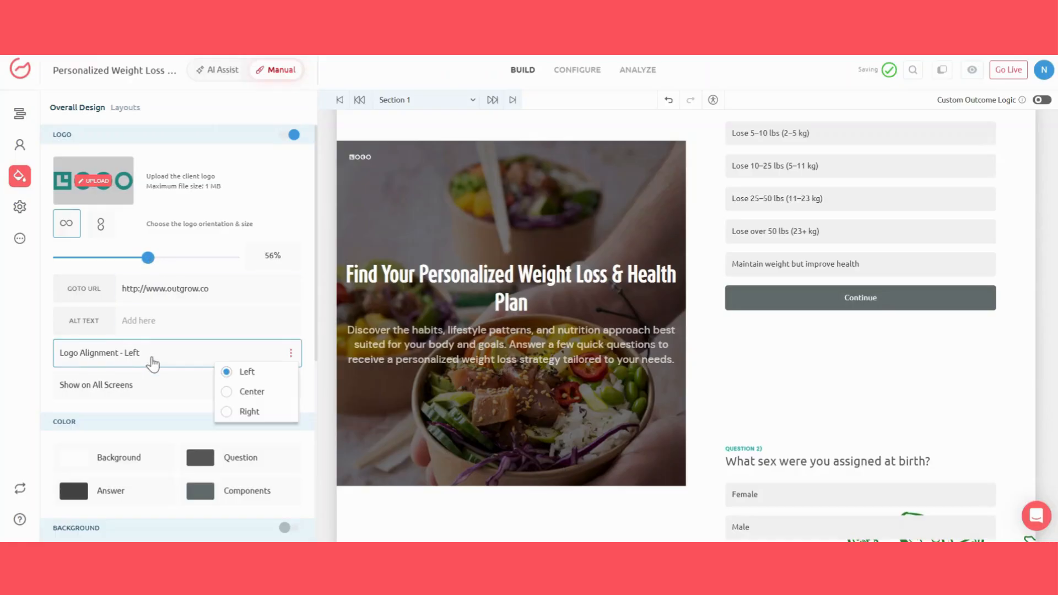
{"action": "scroll", "coordinate": [156, 402], "scroll_direction": "down", "scroll_amount": 2}
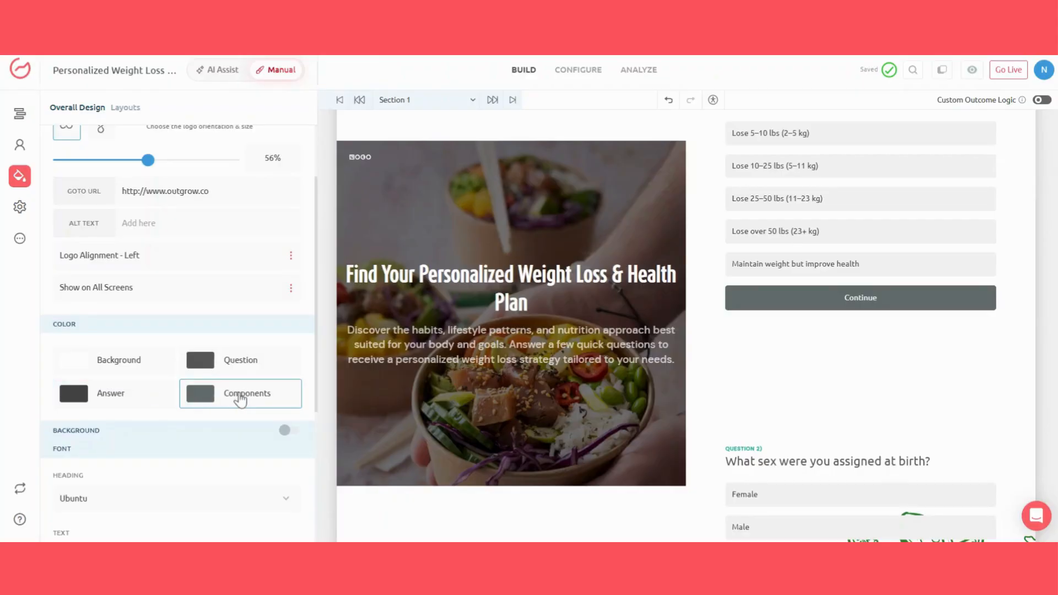
Step: Enable the outcome screen's lead generation form and open its full name and email fields for editing
{"action": "left_click", "coordinate": [20, 145]}
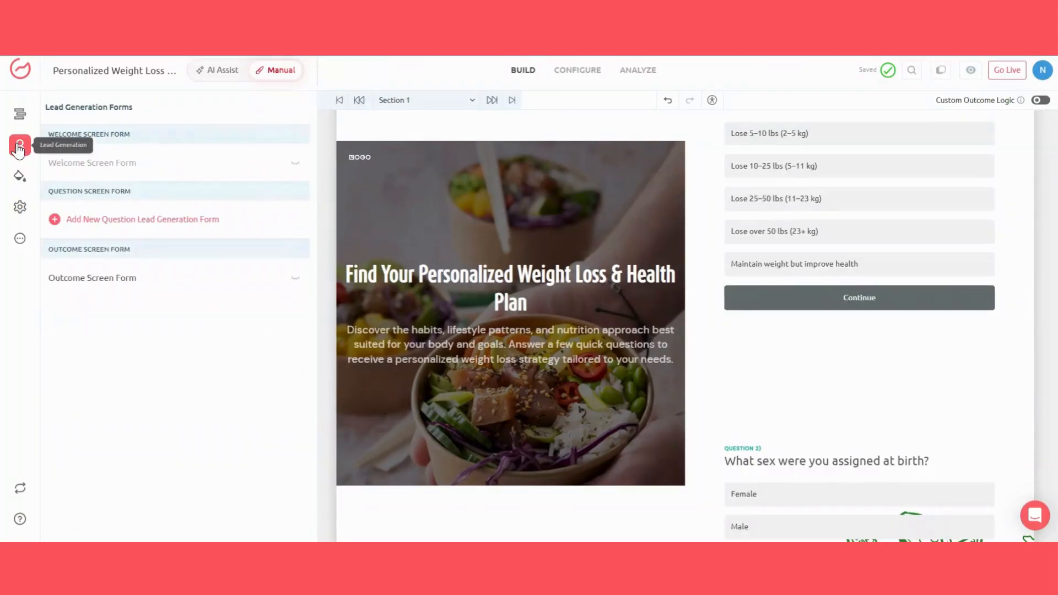
{"action": "left_click", "coordinate": [301, 279]}
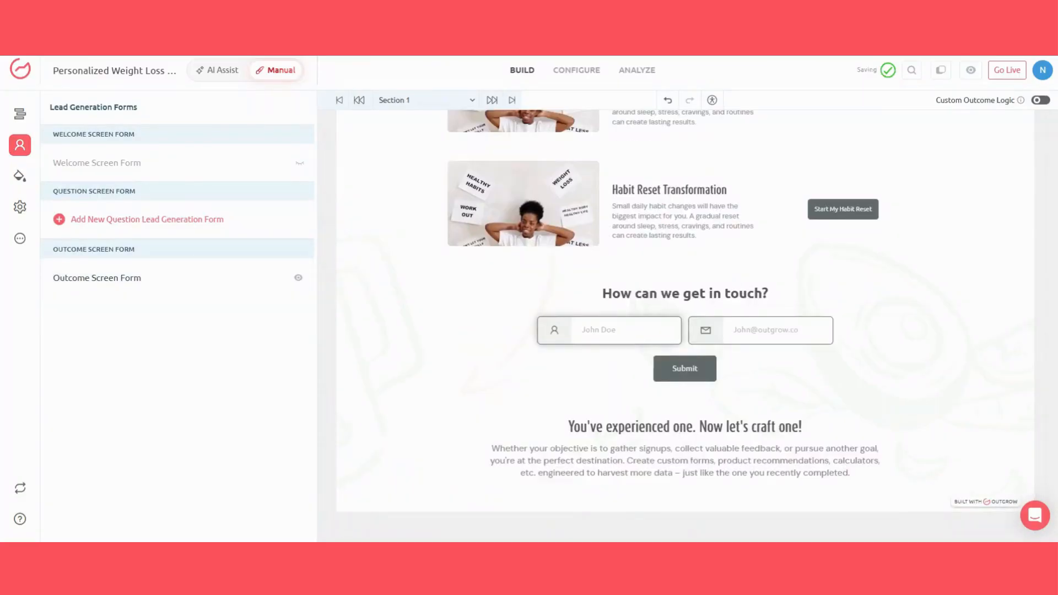
{"action": "left_click", "coordinate": [614, 335]}
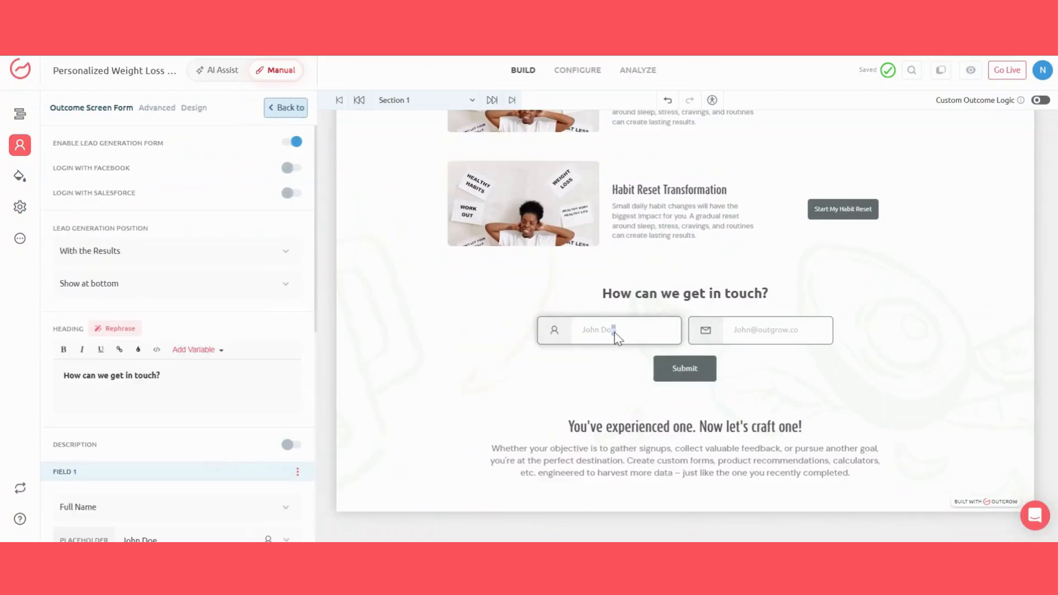
{"action": "left_click", "coordinate": [784, 336]}
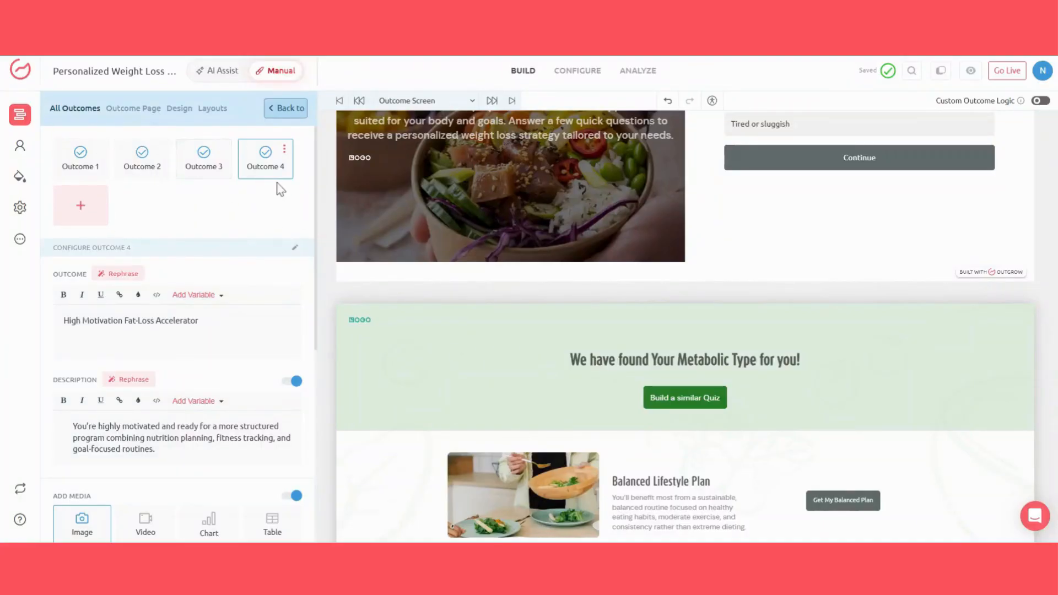
Step: Review the outcome screen's four plan results, their call-to-action buttons and the contact form below them
{"action": "scroll", "coordinate": [564, 359], "scroll_direction": "down", "scroll_amount": 2}
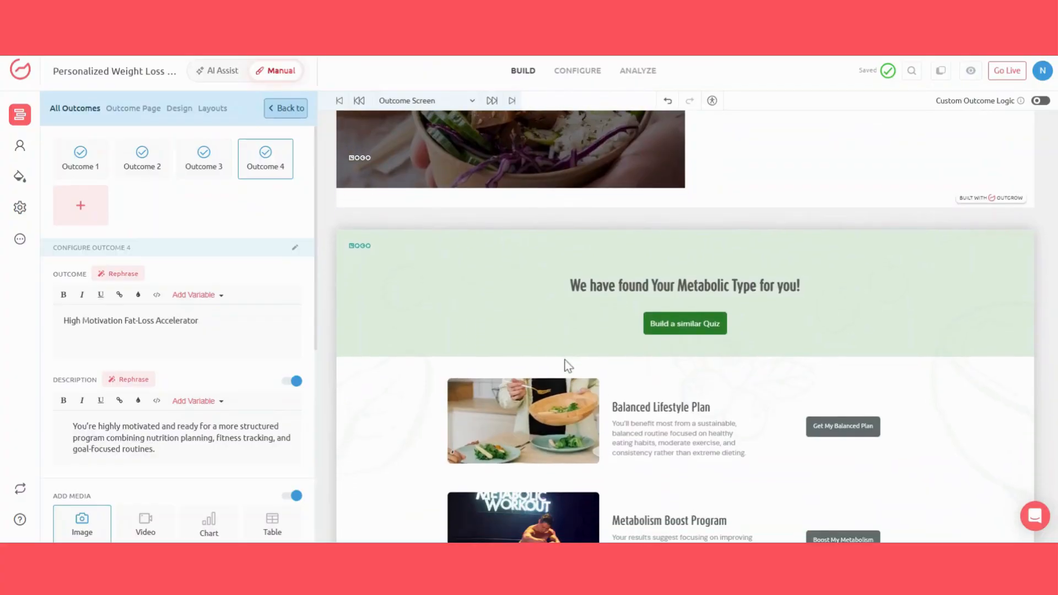
{"action": "scroll", "coordinate": [568, 365], "scroll_direction": "down", "scroll_amount": 3}
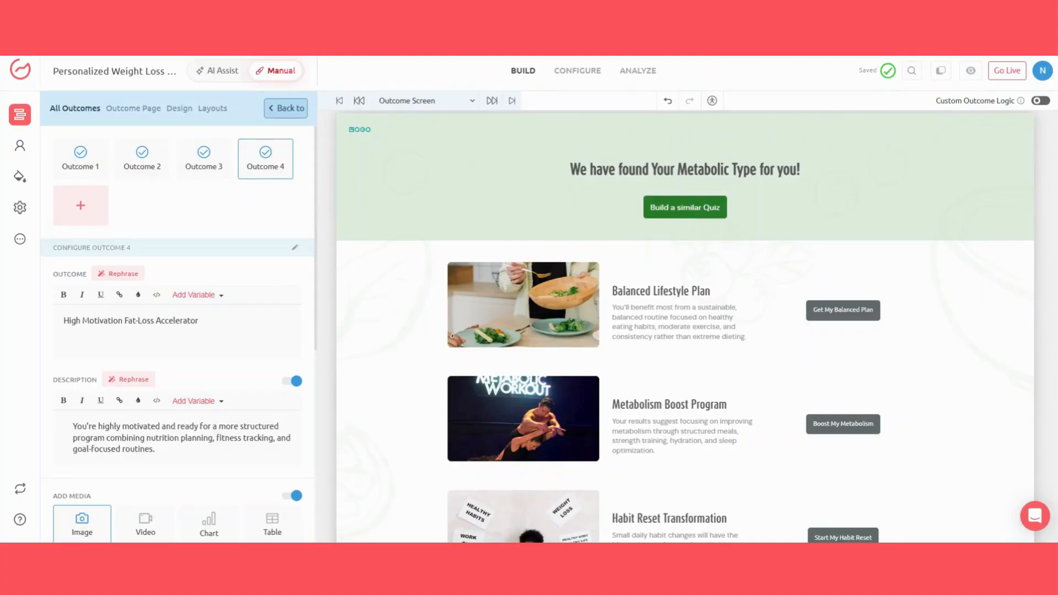
{"action": "scroll", "coordinate": [686, 327], "scroll_direction": "down", "scroll_amount": 2}
{"action": "scroll", "coordinate": [686, 326], "scroll_direction": "down", "scroll_amount": 2}
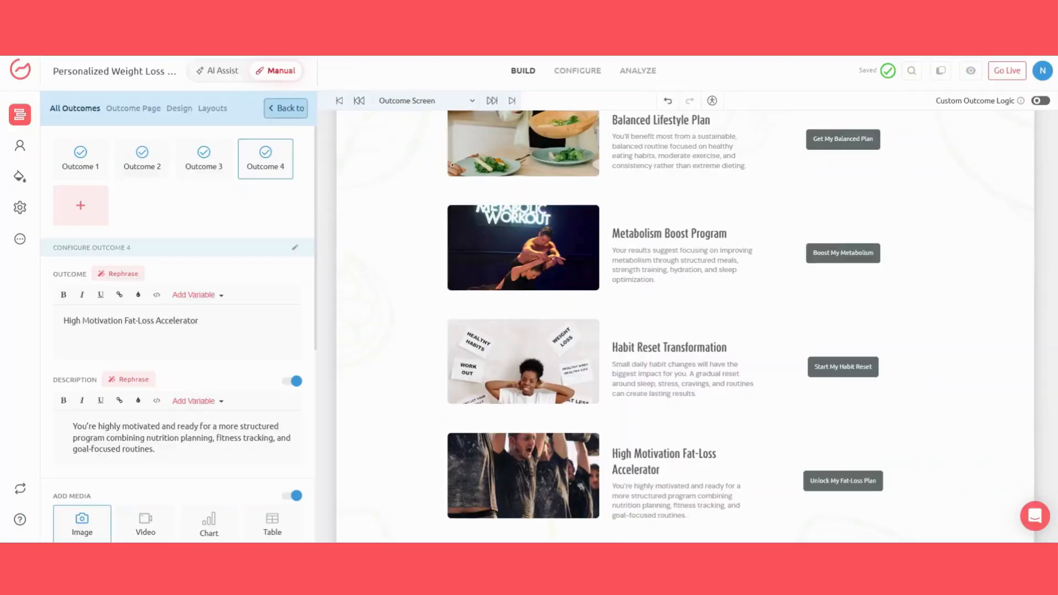
{"action": "scroll", "coordinate": [685, 327], "scroll_direction": "down", "scroll_amount": 3}
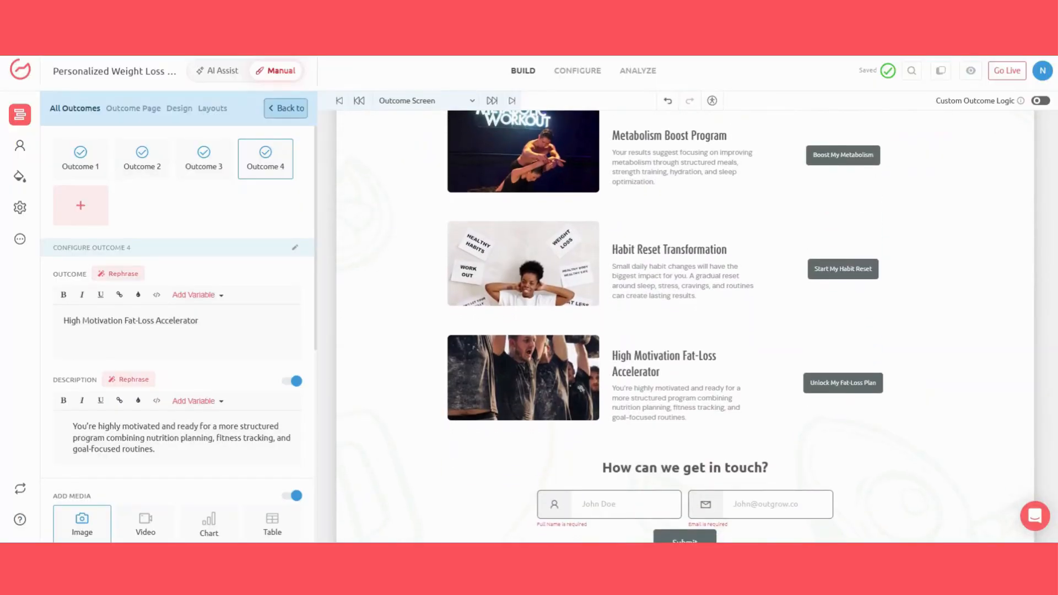
{"action": "scroll", "coordinate": [685, 326], "scroll_direction": "up", "scroll_amount": 5}
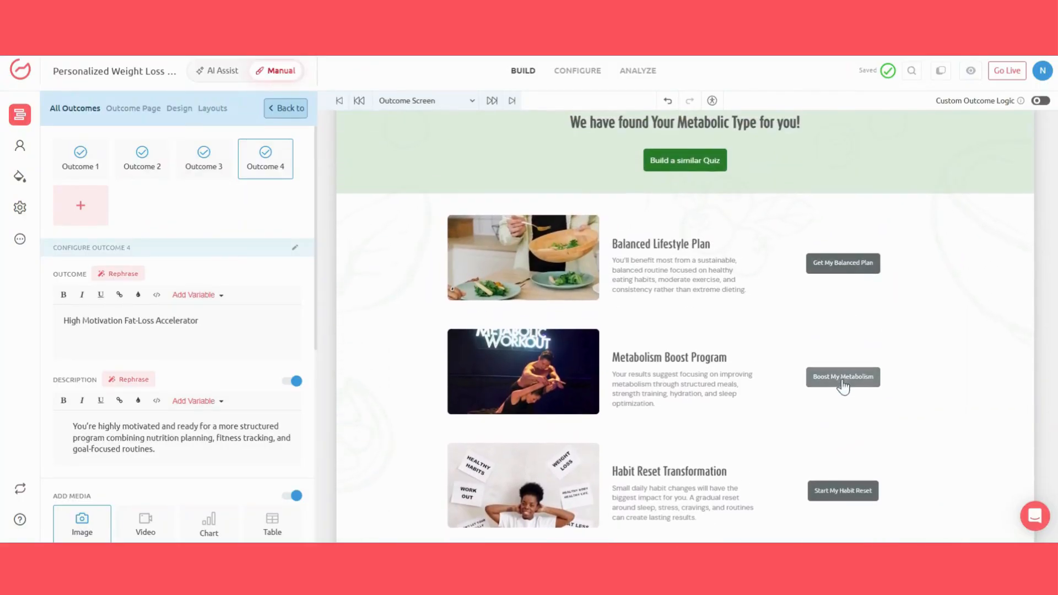
{"action": "scroll", "coordinate": [843, 386], "scroll_direction": "down", "scroll_amount": 3}
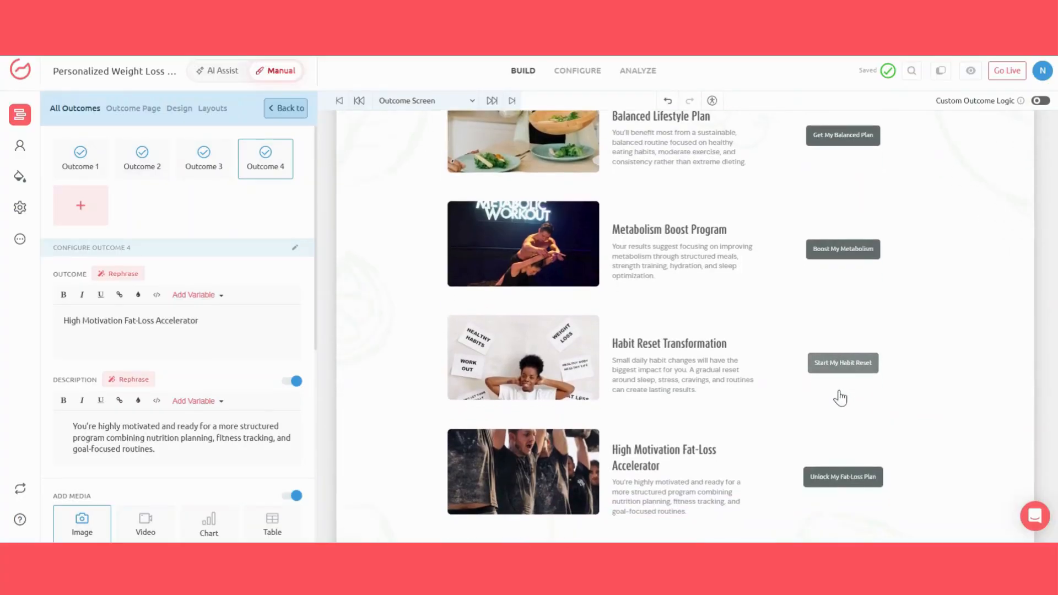
{"action": "scroll", "coordinate": [839, 397], "scroll_direction": "down", "scroll_amount": 2}
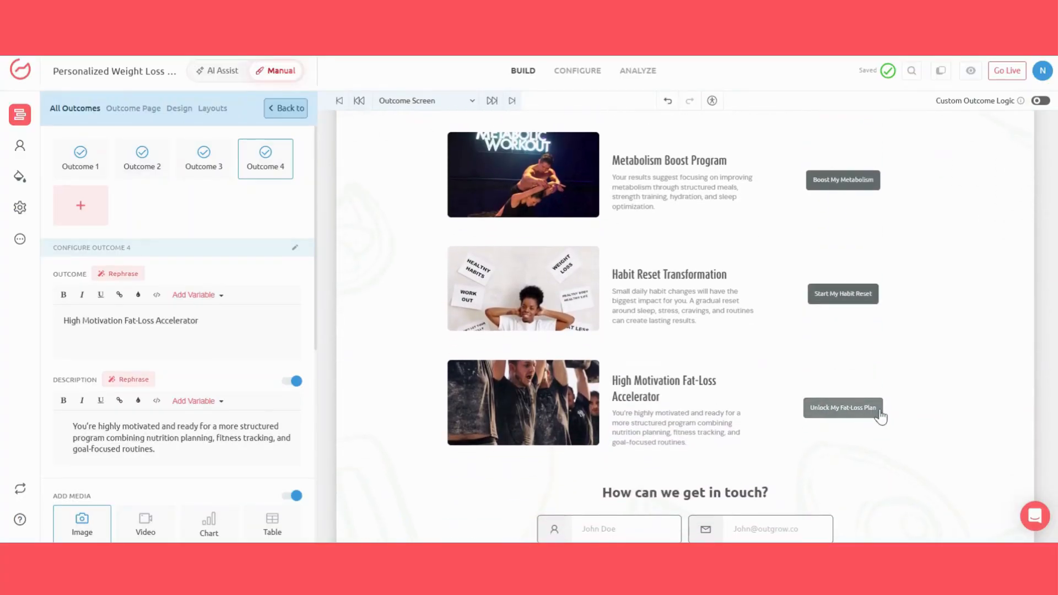
{"action": "scroll", "coordinate": [733, 394], "scroll_direction": "down", "scroll_amount": 1}
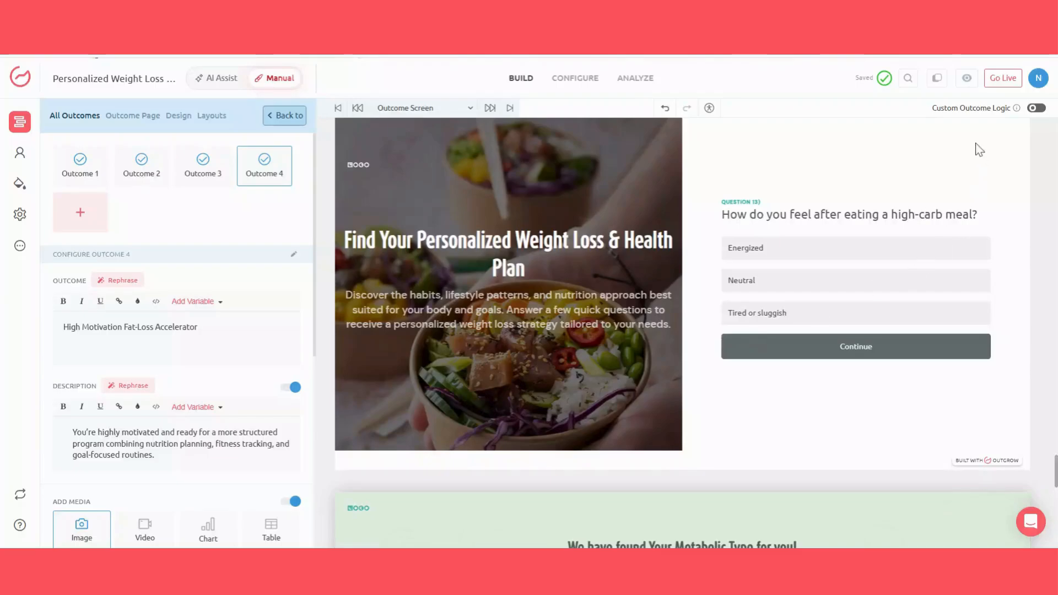
Step: Preview the quiz at tablet and mobile sizes and check its questions in the mobile layout
{"action": "left_click", "coordinate": [968, 81]}
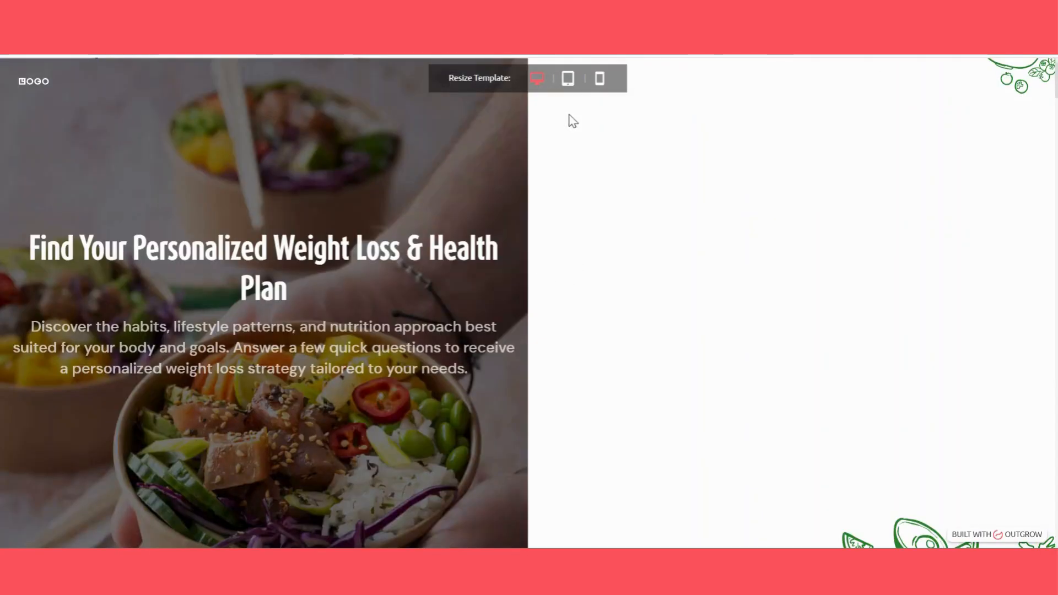
{"action": "left_click", "coordinate": [568, 80]}
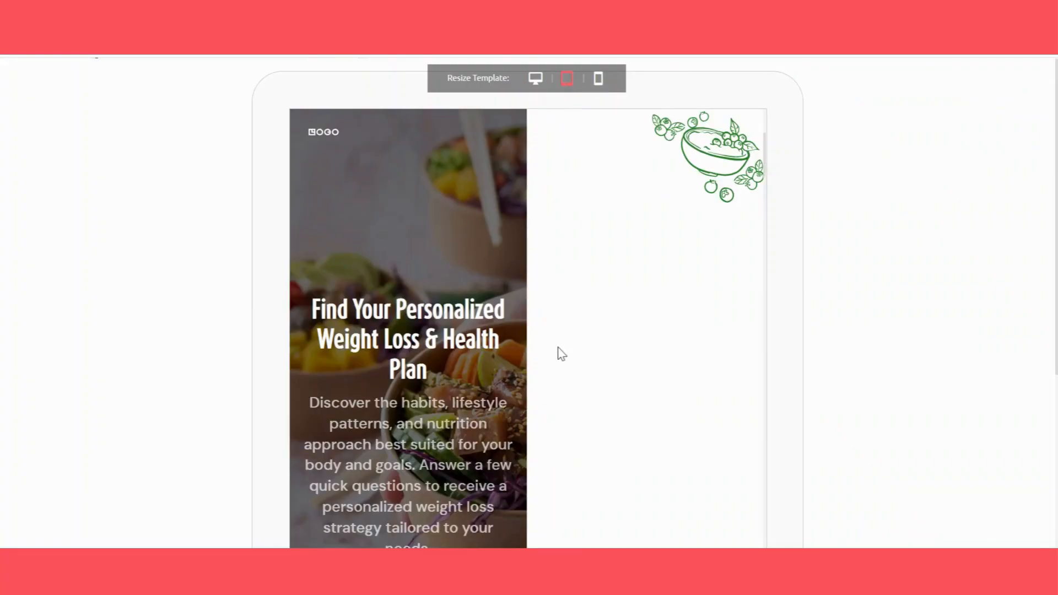
{"action": "left_click", "coordinate": [599, 80]}
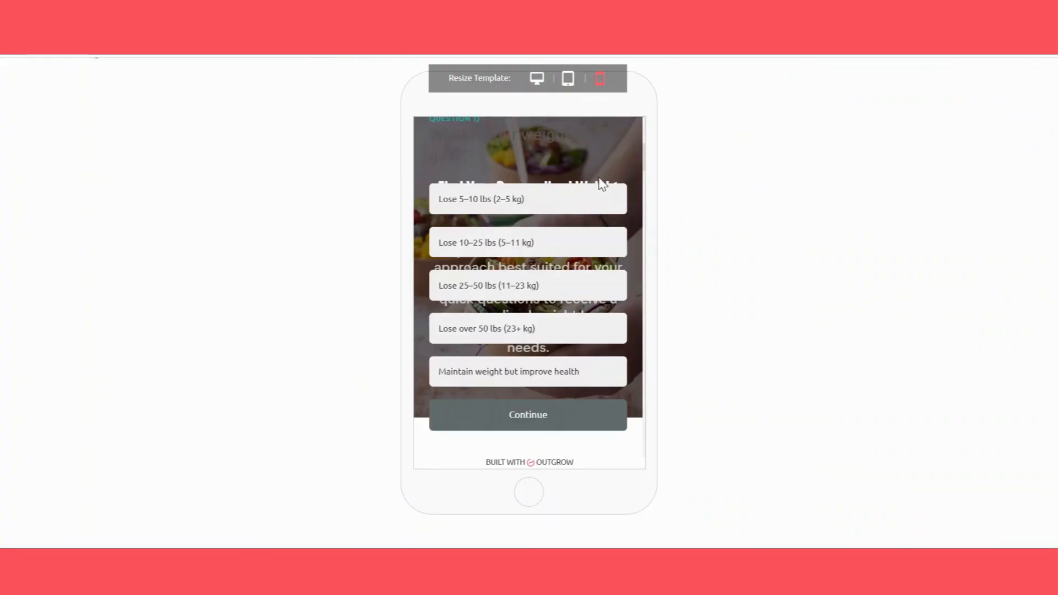
{"action": "left_click", "coordinate": [604, 295]}
{"action": "left_click", "coordinate": [599, 306]}
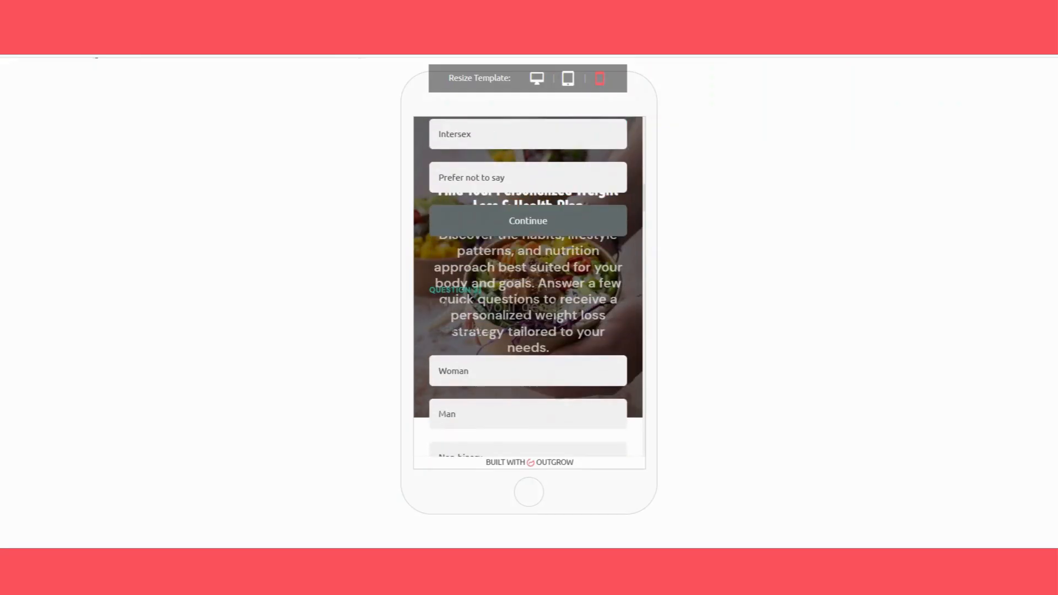
{"action": "left_click", "coordinate": [599, 306]}
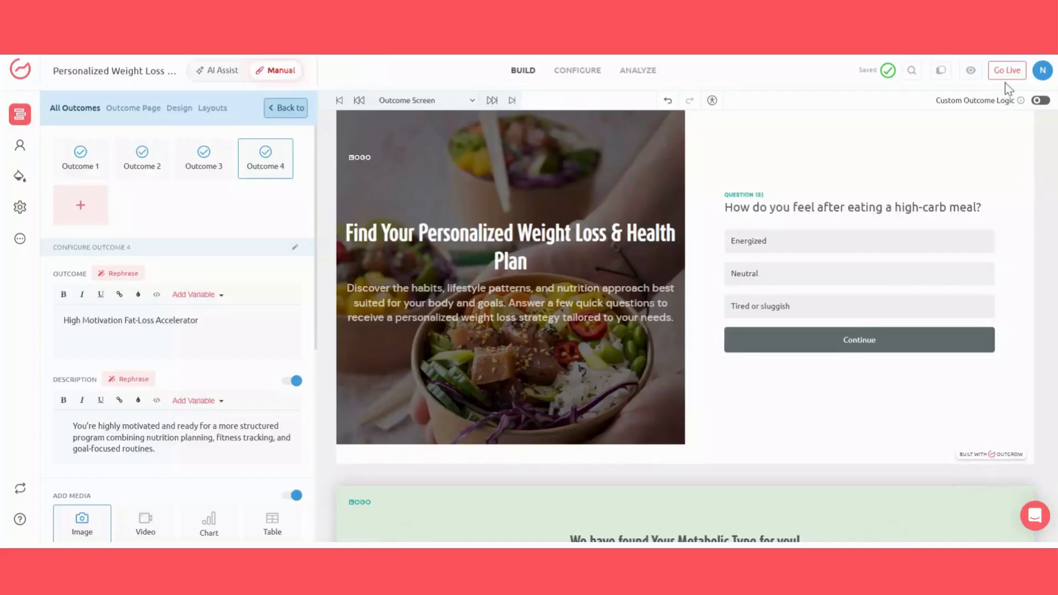
Step: Publish the quiz live, copy its share link and view the embed code options
{"action": "left_click", "coordinate": [1008, 73]}
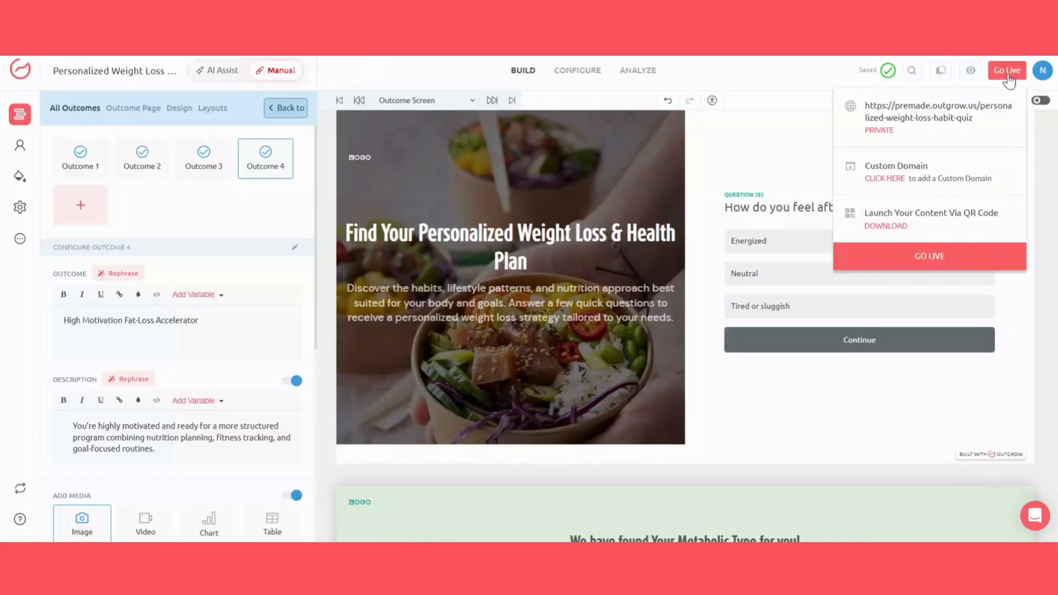
{"action": "left_click", "coordinate": [956, 263]}
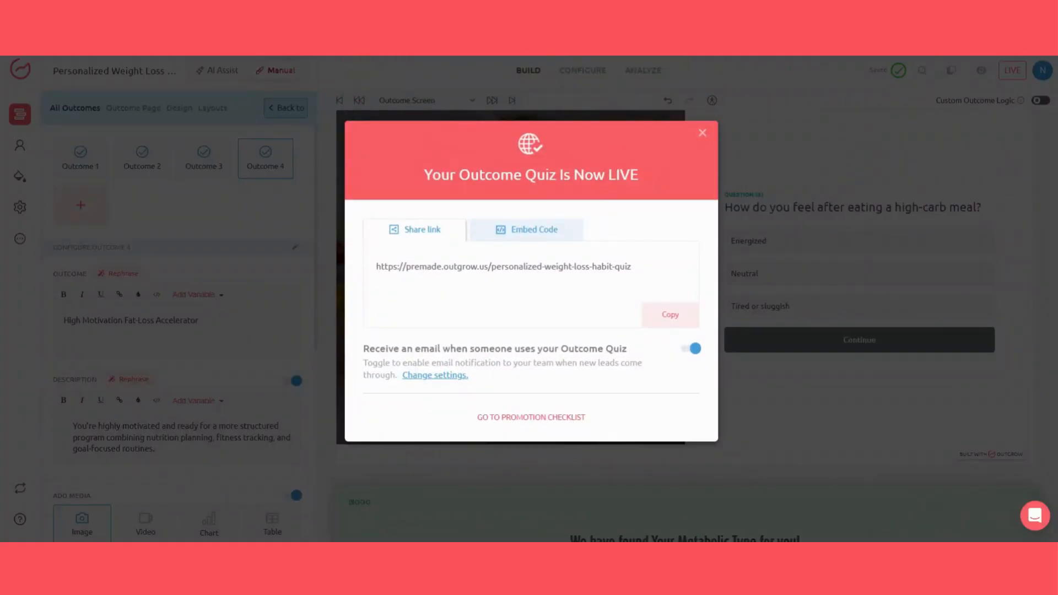
{"action": "left_click", "coordinate": [498, 264]}
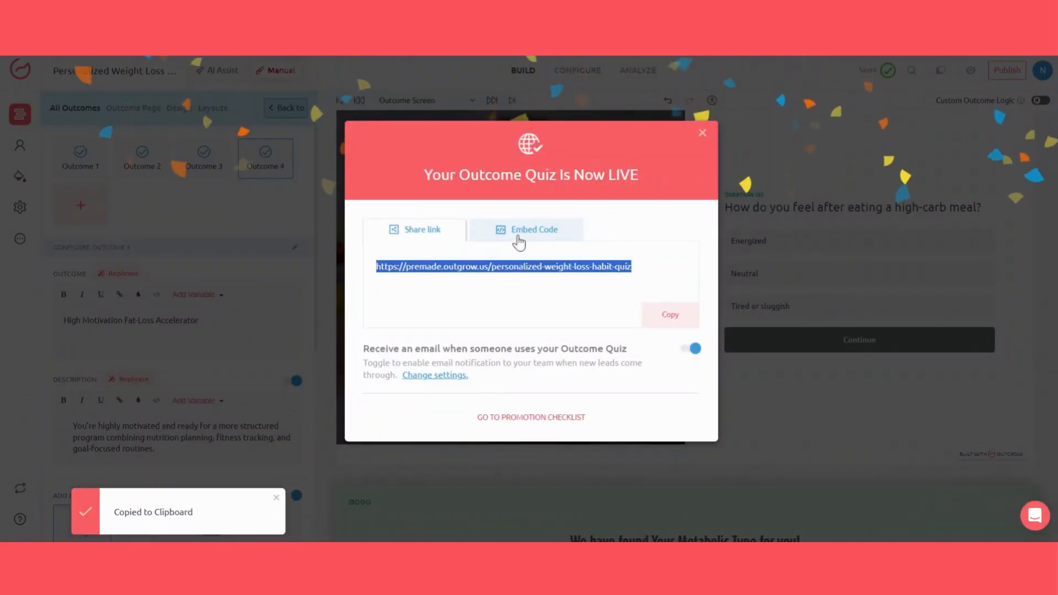
{"action": "left_click", "coordinate": [517, 236]}
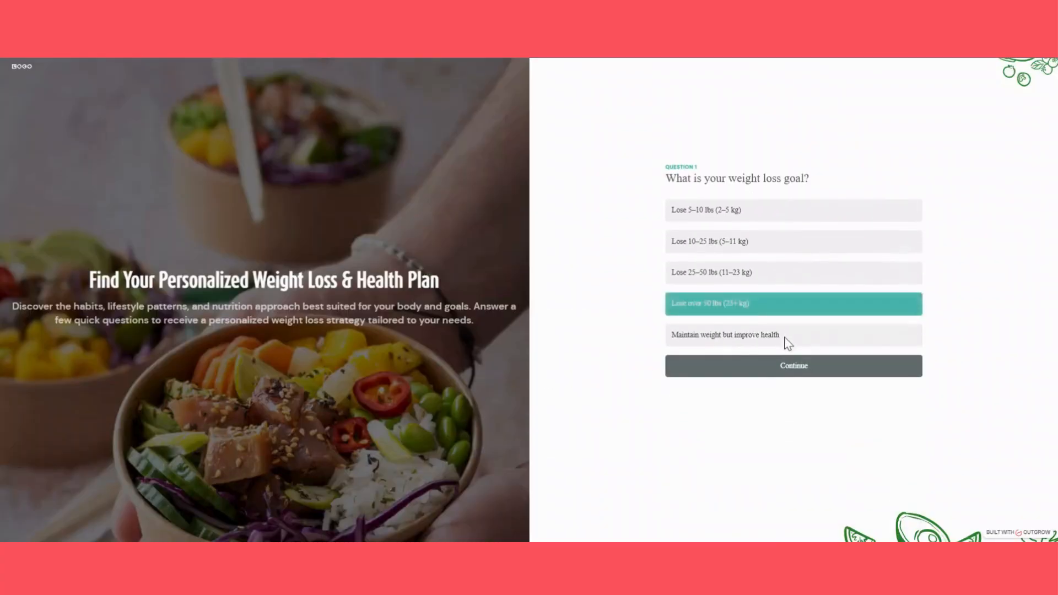
Step: Answer the live quiz's weight loss goal question with "Lose over 50 lbs (23+ kg)"
{"action": "left_click", "coordinate": [742, 313]}
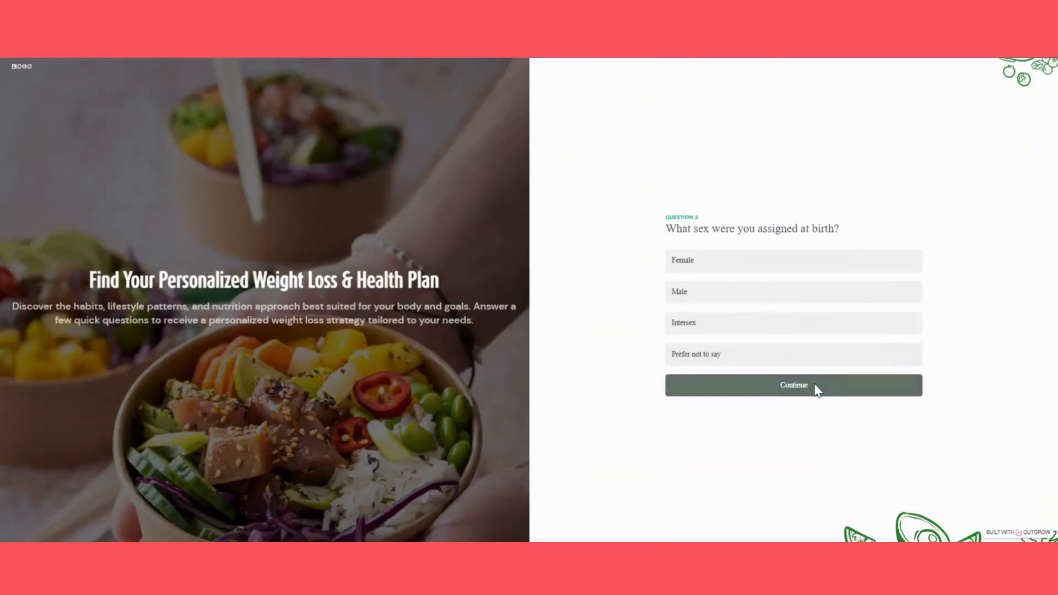